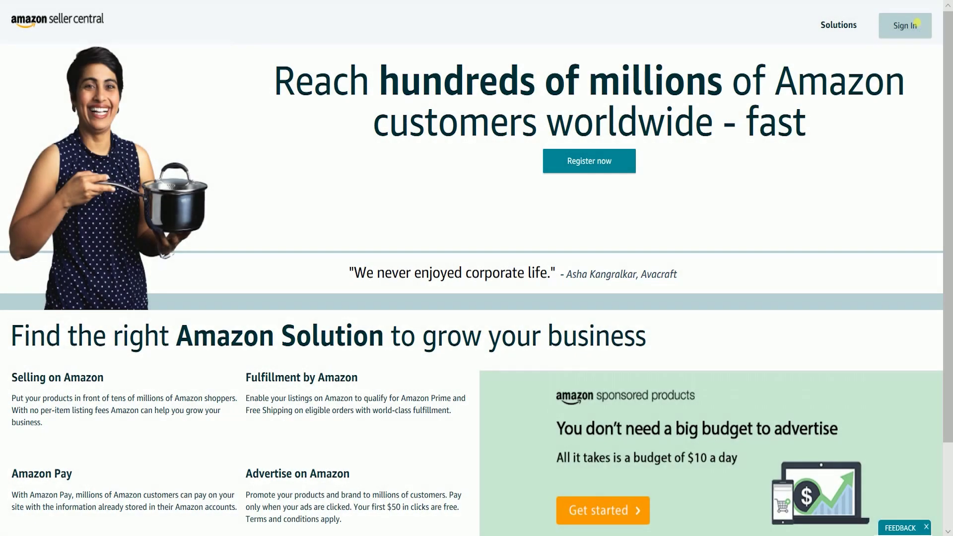
# Sign in with the seller login details to reach the dashboard showing 23 unshipped orders
pyautogui.click(916, 24)
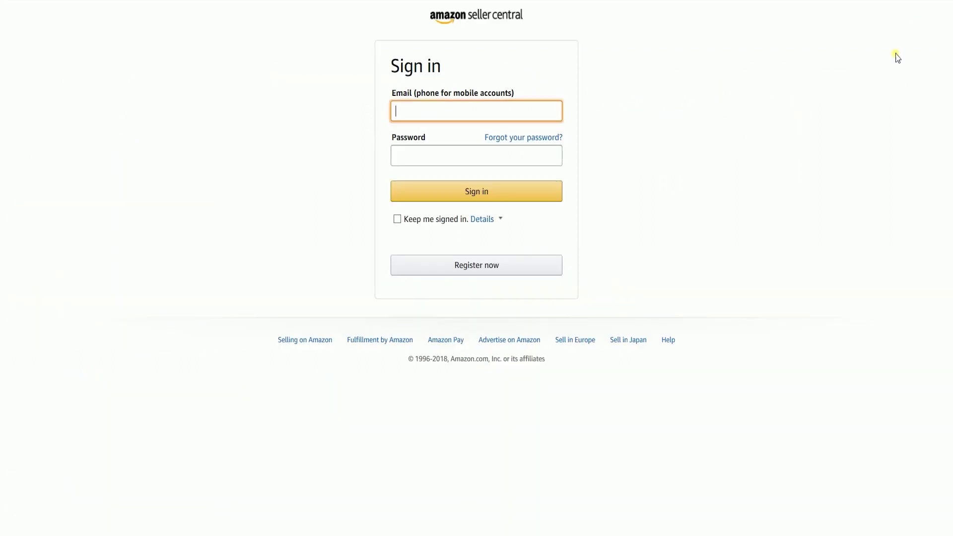
pyautogui.click(543, 199)
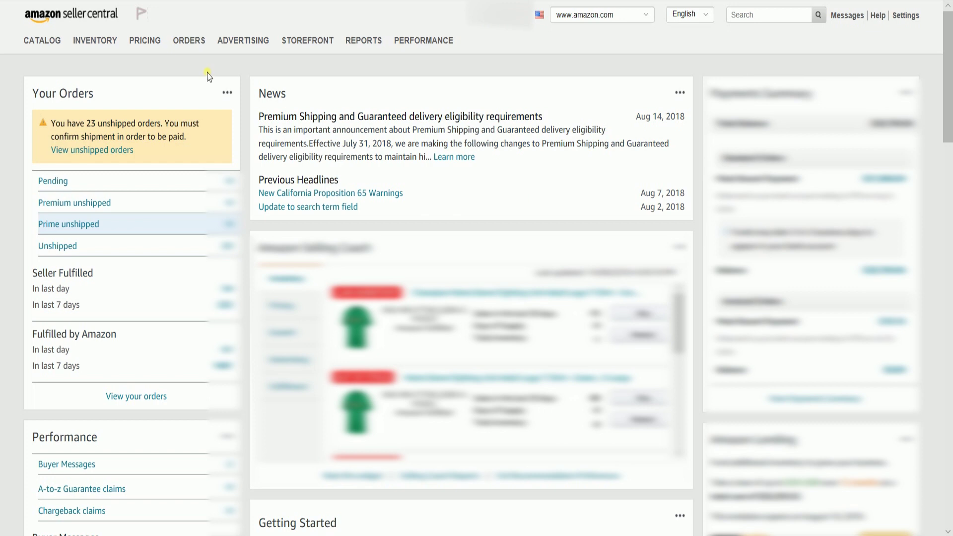
# Under Inventory > Add Products via Upload, search 't-shirts' and select the T-Shirts category
pyautogui.moveTo(119, 44)
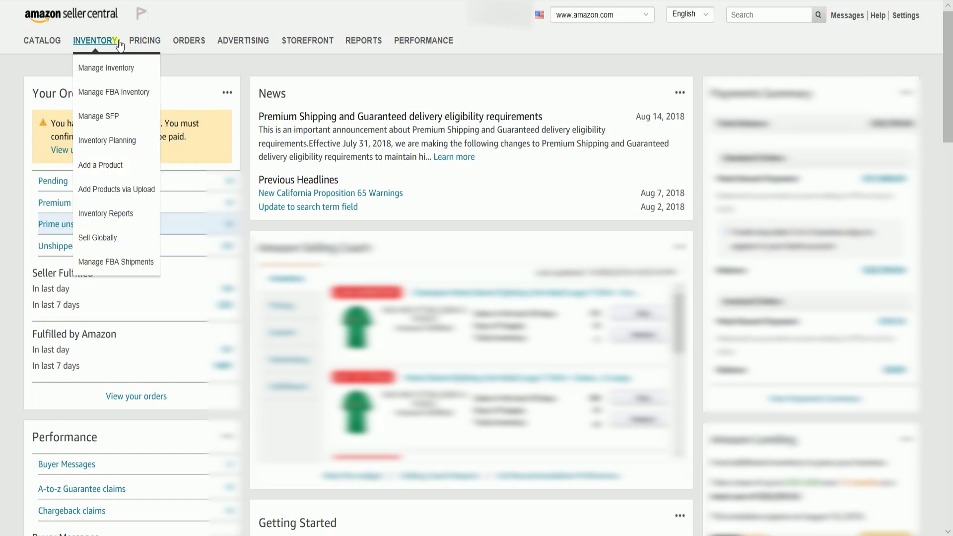
pyautogui.click(128, 193)
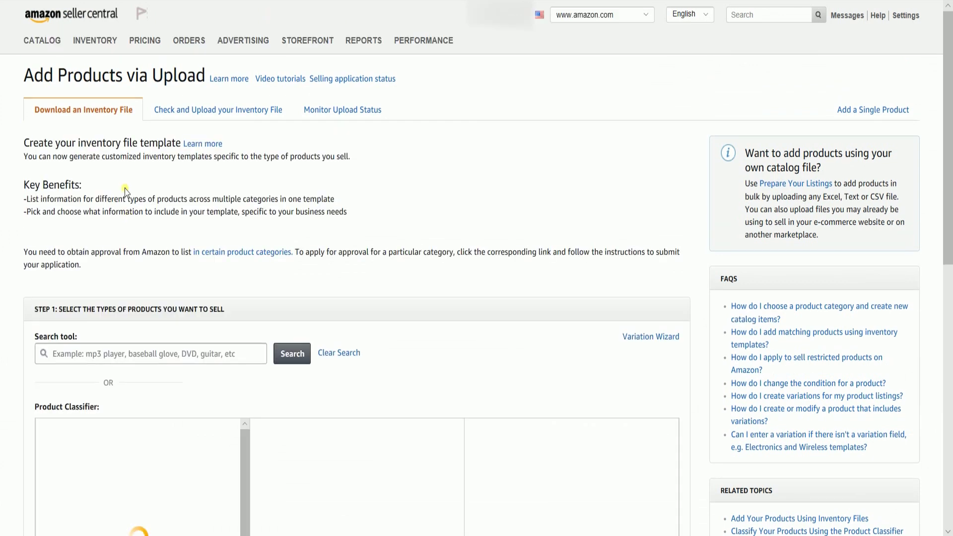
pyautogui.scroll(-5, 124, 191)
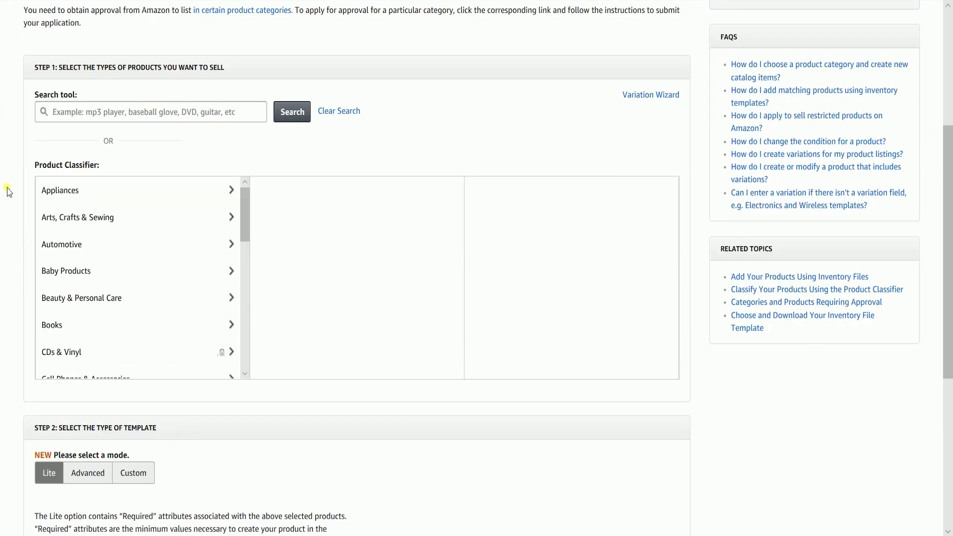
pyautogui.click(99, 113)
pyautogui.write('t')
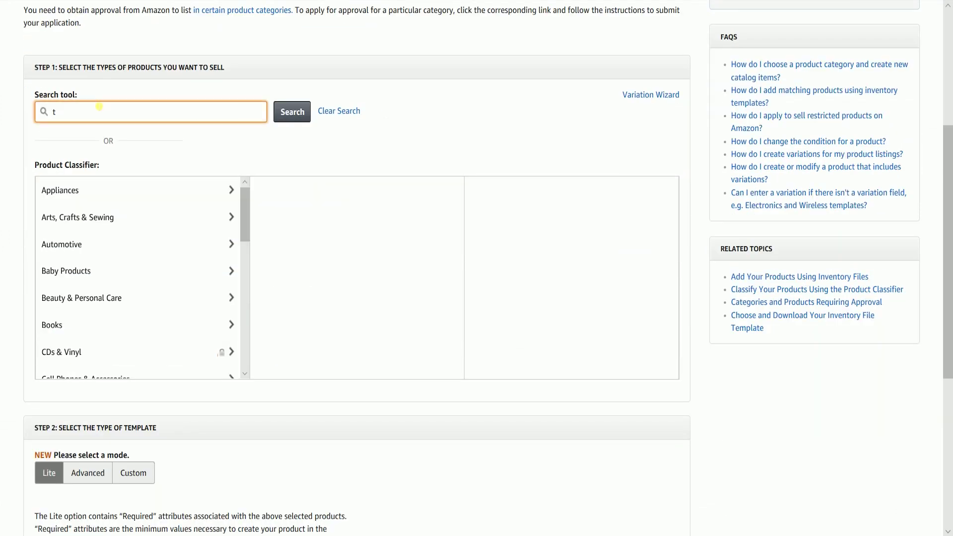
pyautogui.write('-shirts')
pyautogui.press('Return')
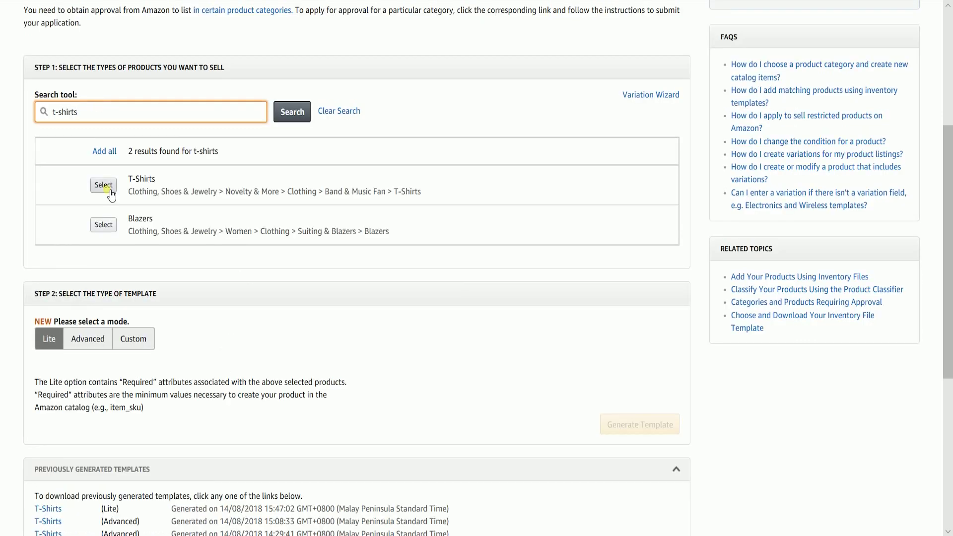
pyautogui.click(103, 186)
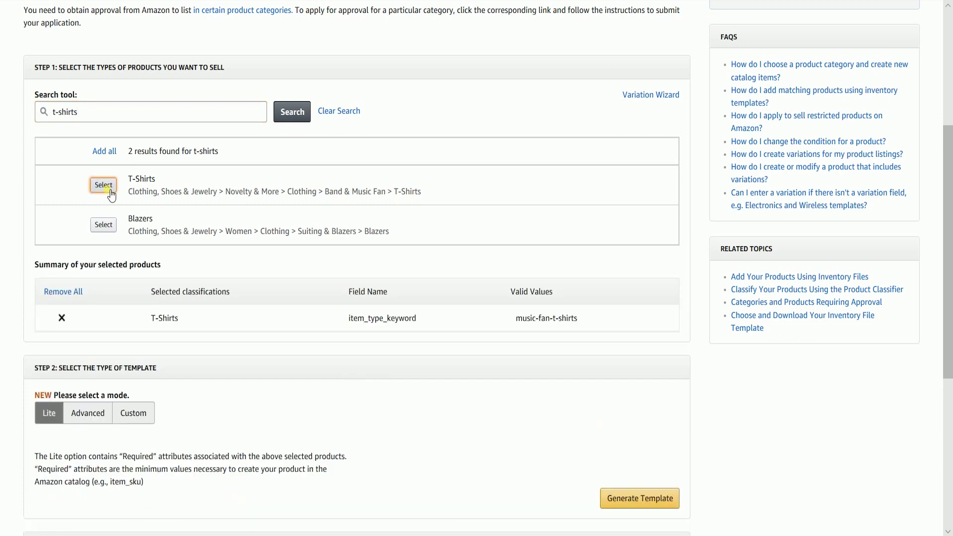
# Keep the Lite template mode, generate the template, and open the downloaded T-Shirts.xlsm
pyautogui.scroll(-2, 451, 381)
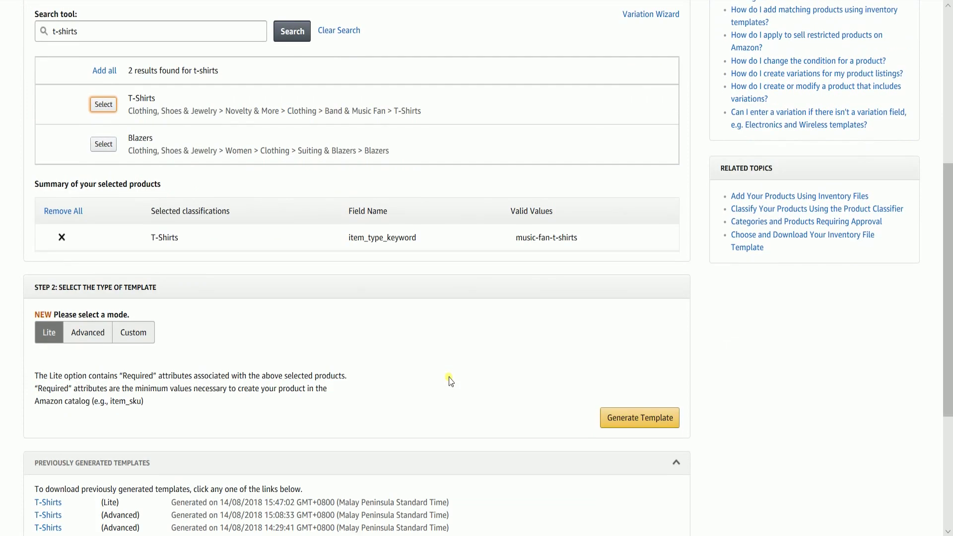
pyautogui.scroll(-2, 450, 381)
pyautogui.scroll(2, 451, 381)
pyautogui.scroll(-2, 446, 361)
pyautogui.scroll(2, 445, 361)
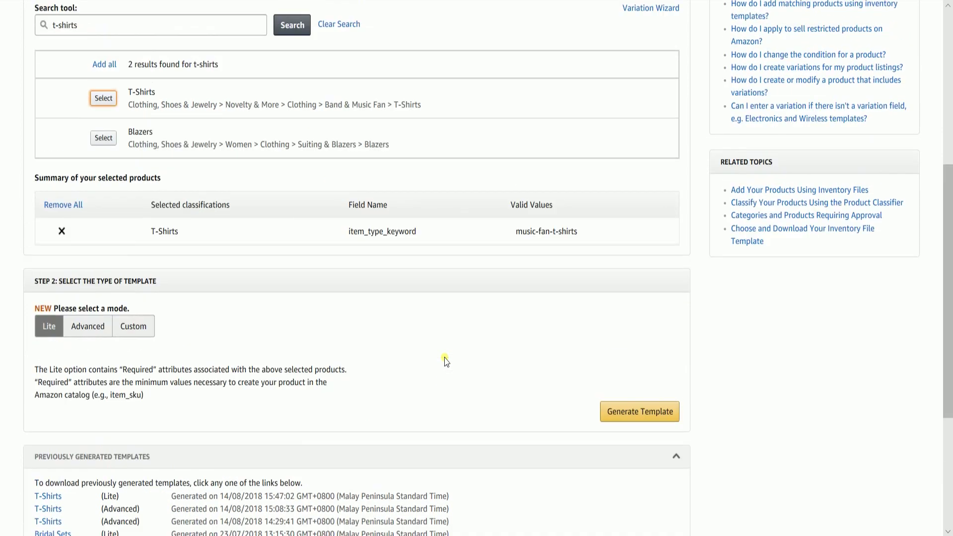
pyautogui.click(96, 331)
pyautogui.click(135, 330)
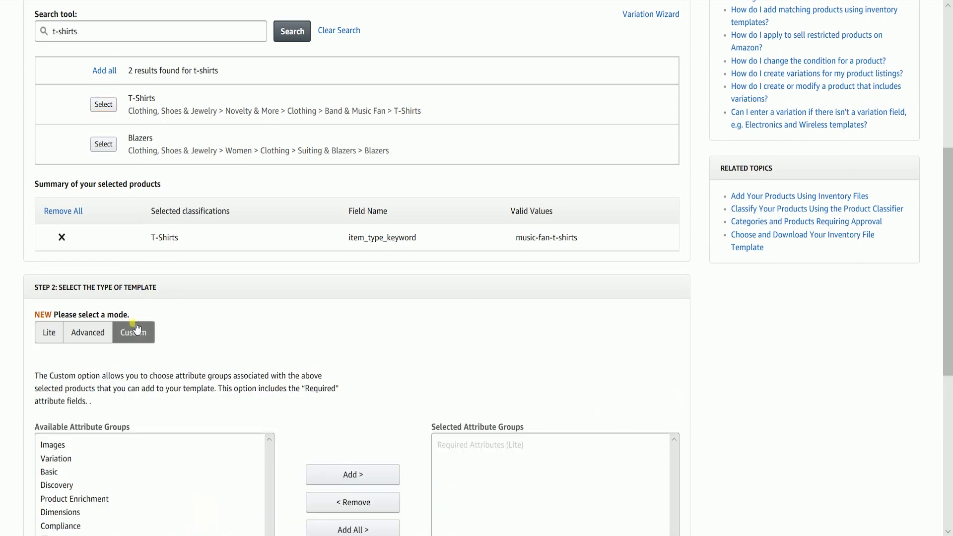
pyautogui.click(50, 334)
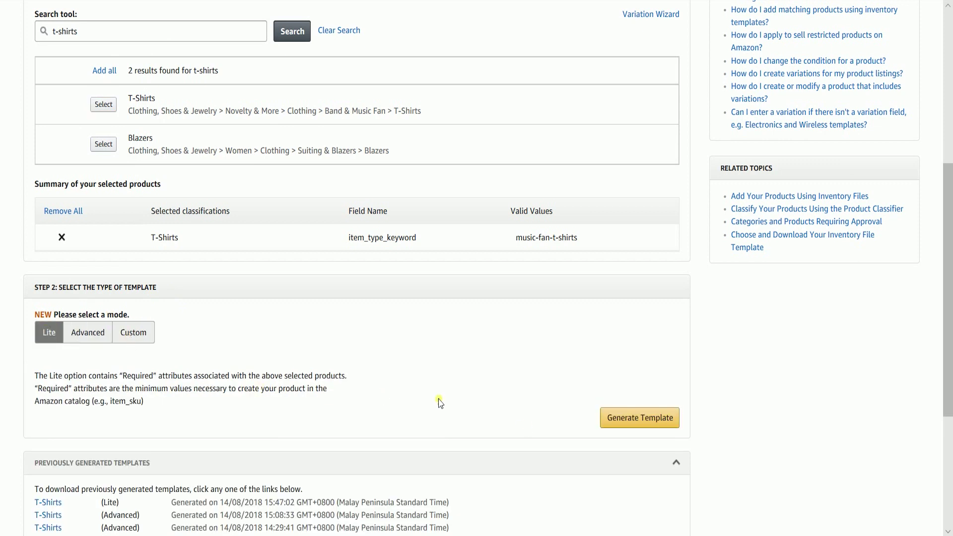
pyautogui.click(619, 421)
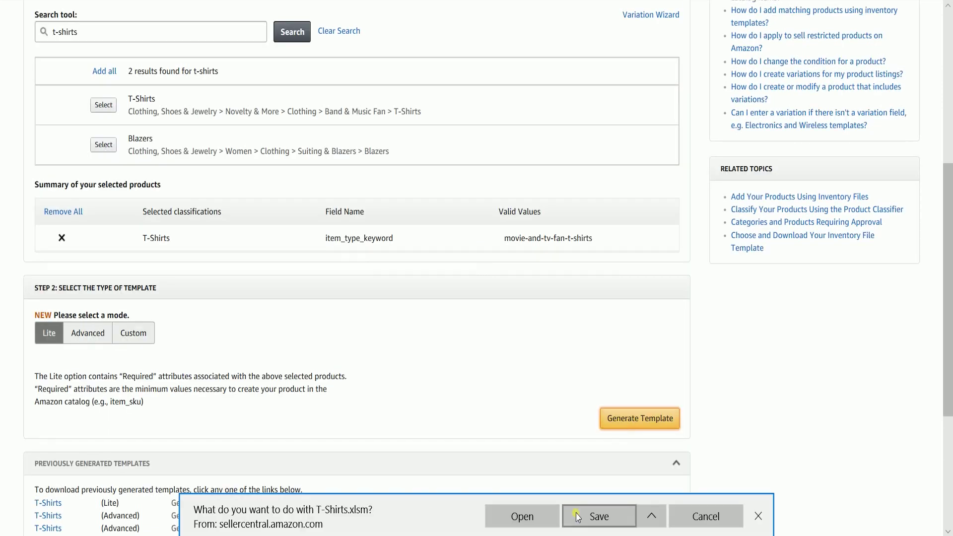
pyautogui.click(543, 523)
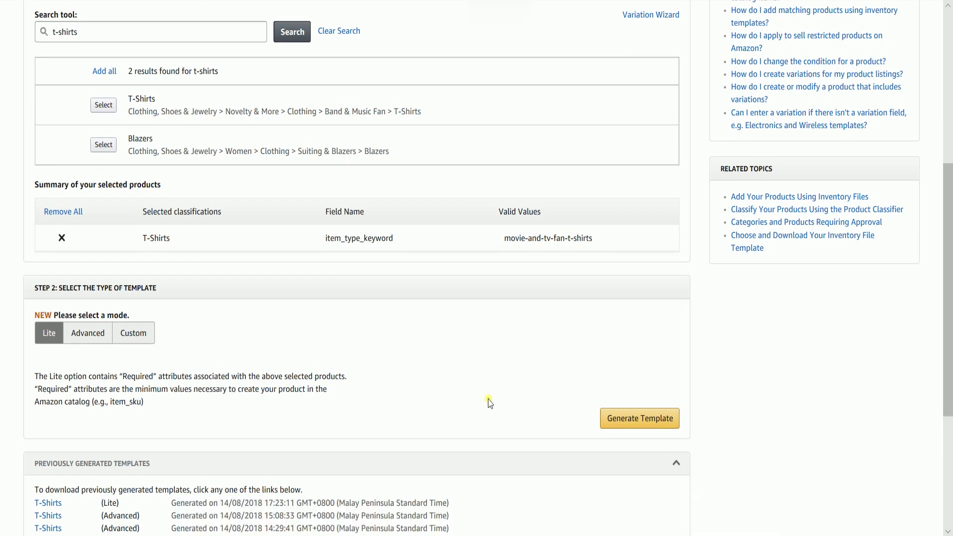
pyautogui.scroll(6, 489, 401)
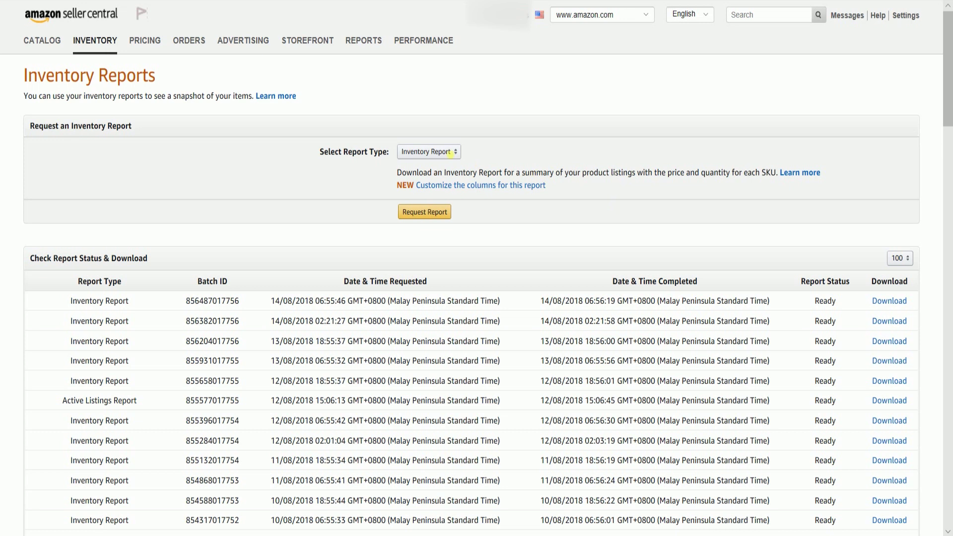
# Request an Inventory Report and download the top one, Inventory+Report+08-13-2018.txt
pyautogui.click(443, 153)
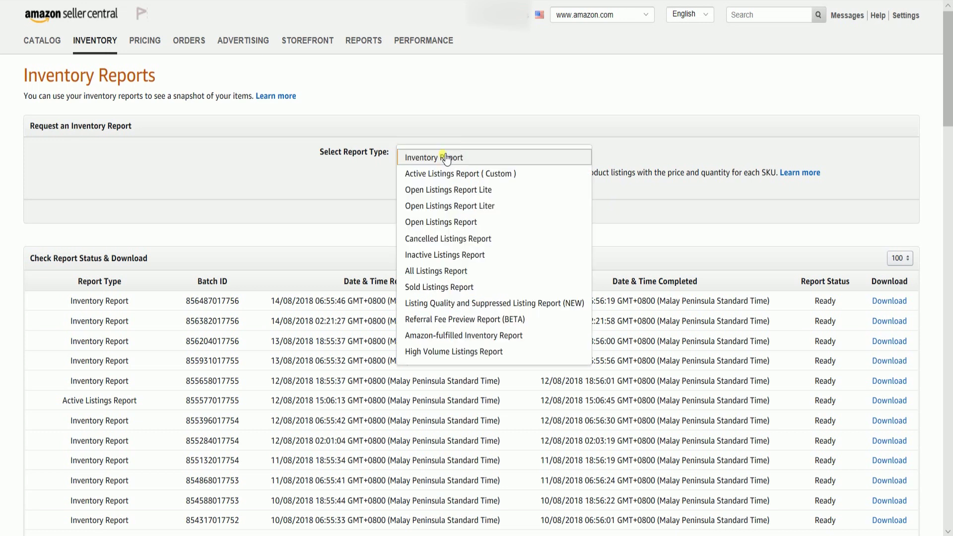
pyautogui.click(452, 157)
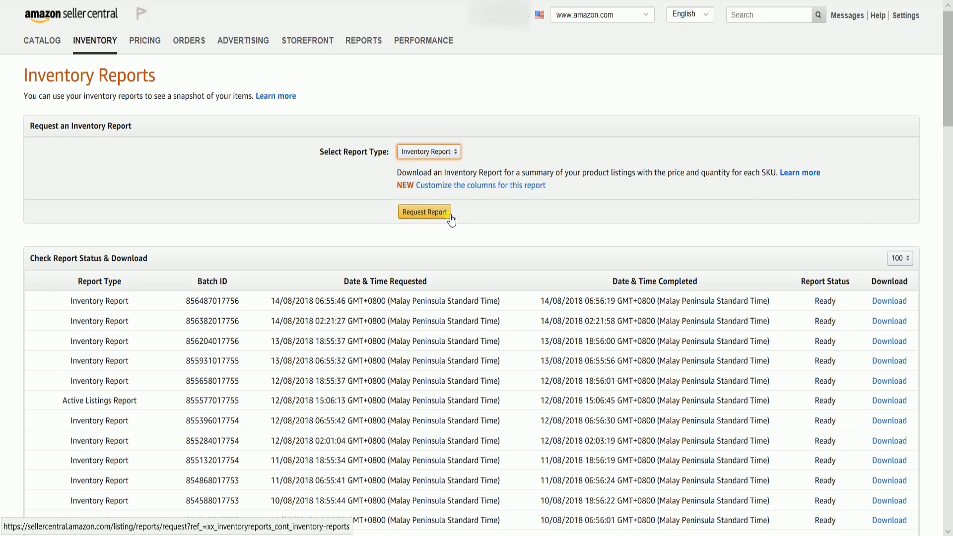
pyautogui.click(904, 308)
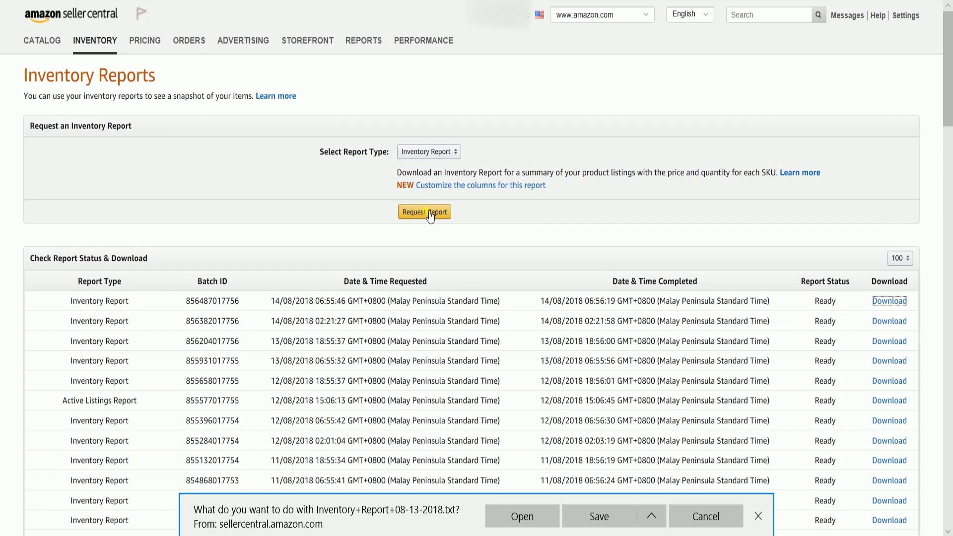
# Open the report in Notepad, copy all its text, and return to the blank Excel worksheet
pyautogui.click(522, 516)
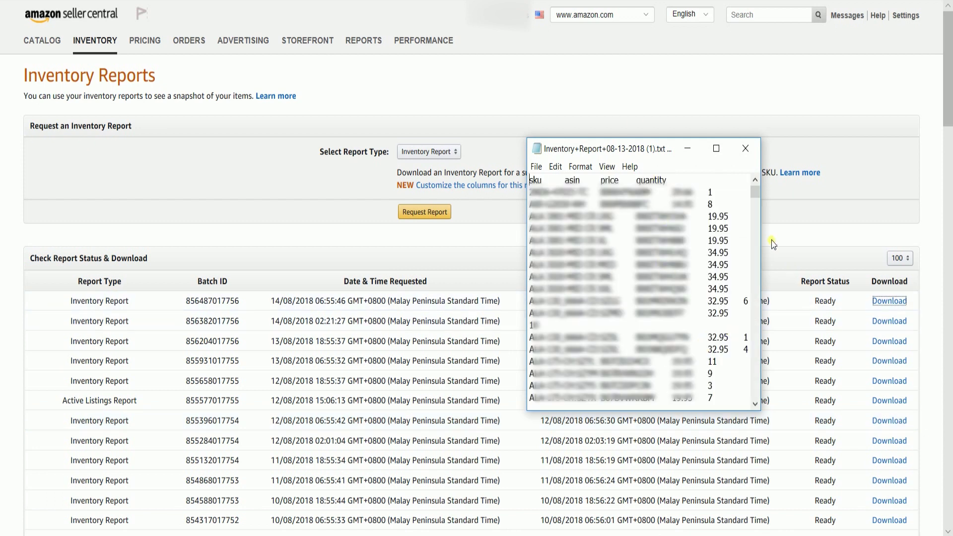
pyautogui.moveTo(765, 253); pyautogui.dragTo(942, 258)
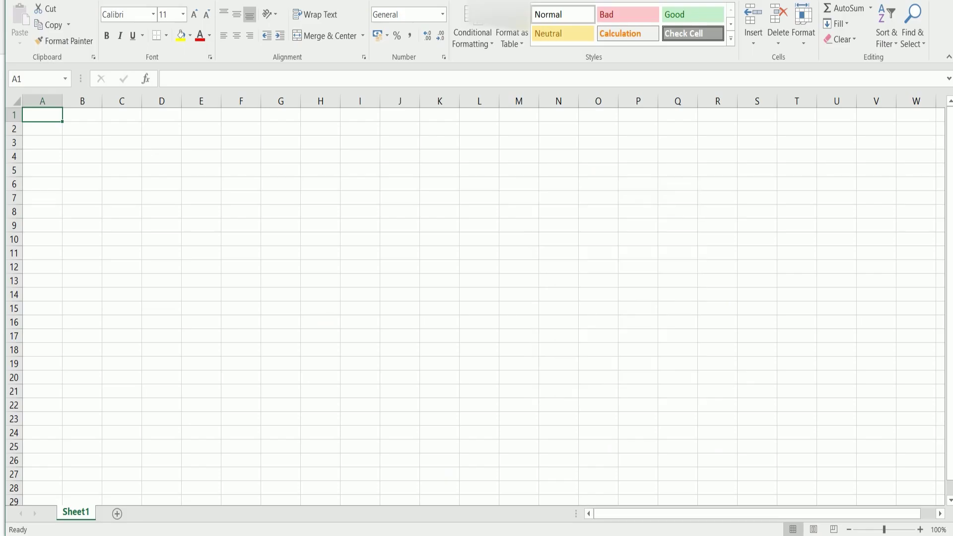
pyautogui.click(687, 207)
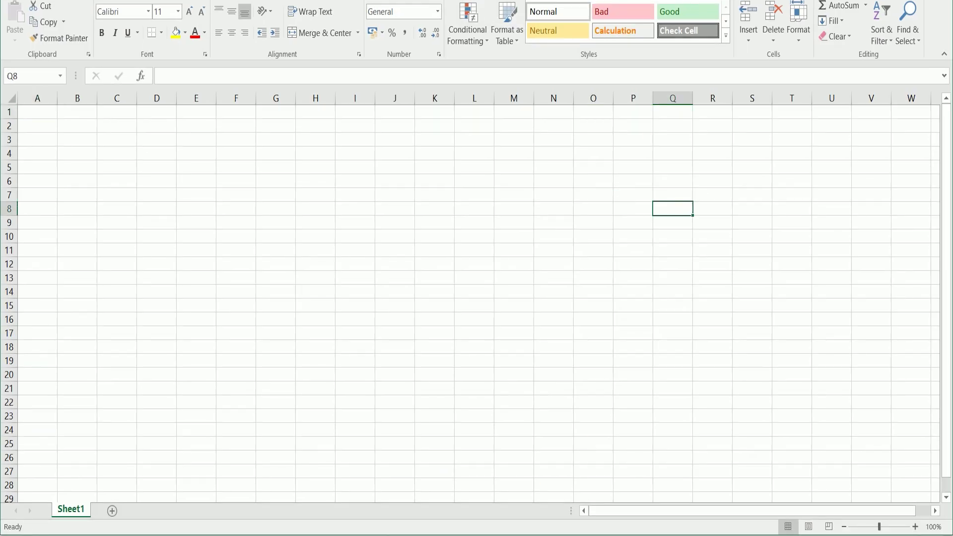
pyautogui.hotkey('alt', 'Tab')
pyautogui.click(707, 292)
pyautogui.hotkey('ctrl', 'a')
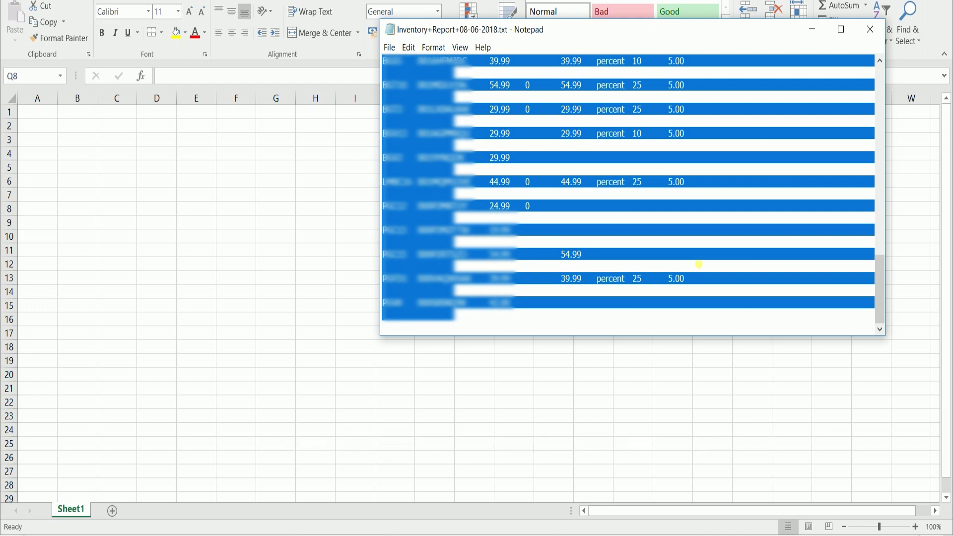
pyautogui.hotkey('ctrl', 'c')
pyautogui.click(67, 132)
# Paste the inventory report at A1 and autofit columns A, B, E, F and G
pyautogui.click(39, 118)
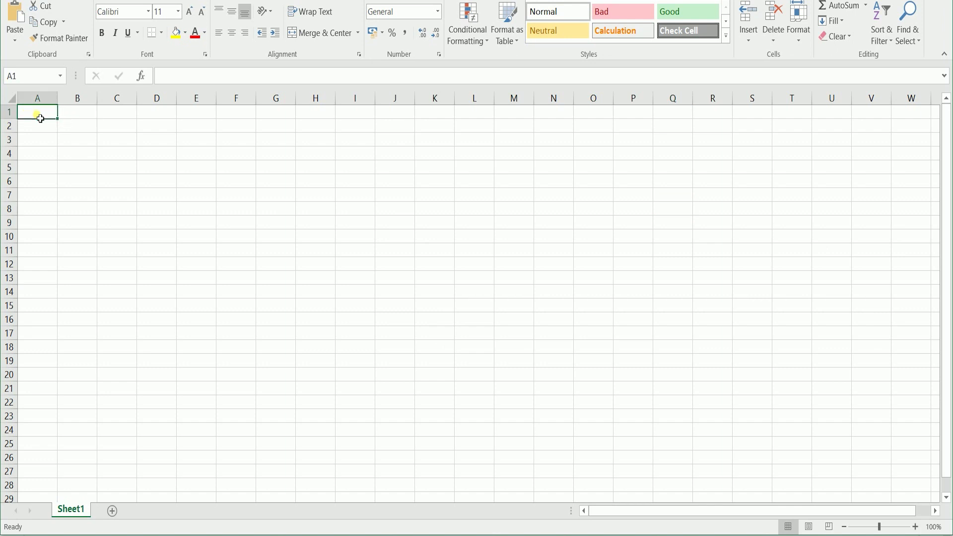
pyautogui.hotkey('ctrl', 'v')
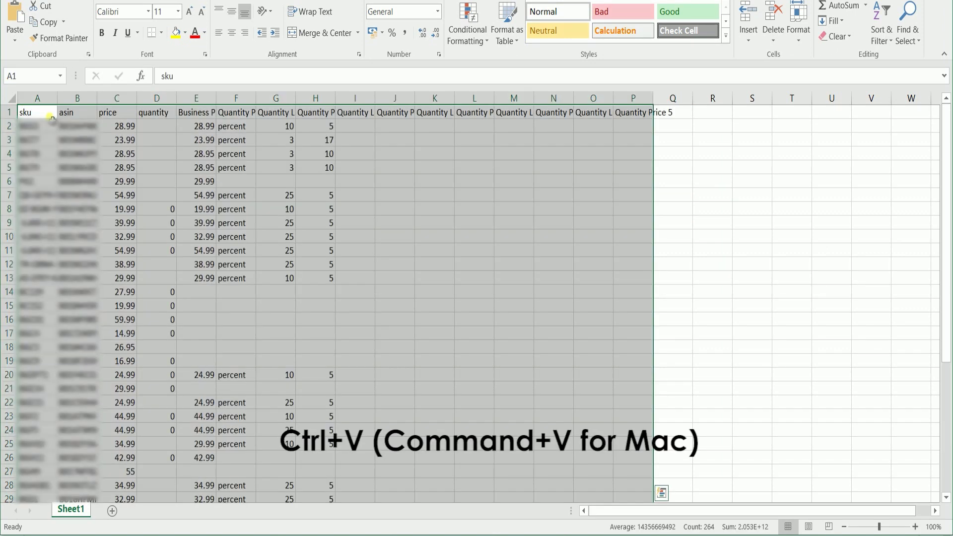
pyautogui.click(231, 172)
pyautogui.click(600, 221)
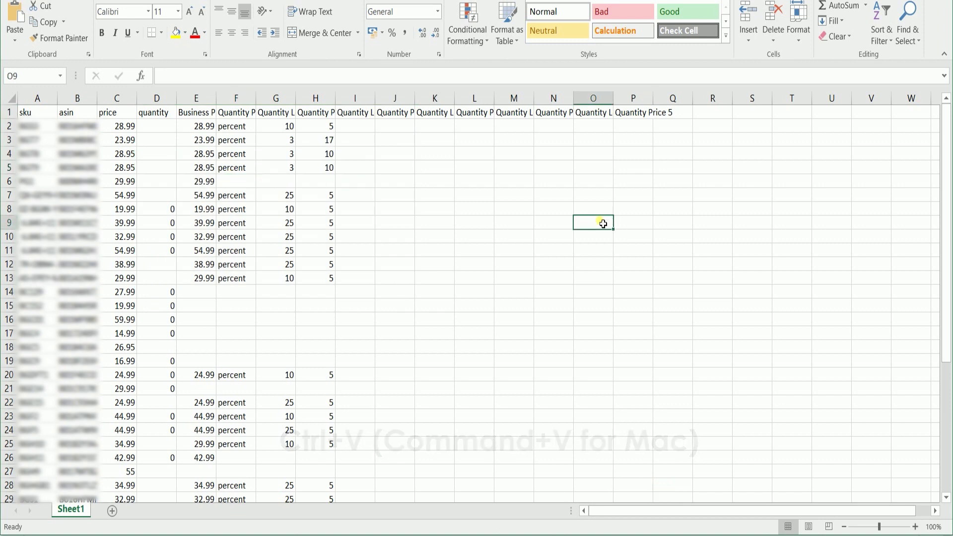
pyautogui.doubleClick(58, 98)
pyautogui.doubleClick(118, 98)
pyautogui.click(555, 263)
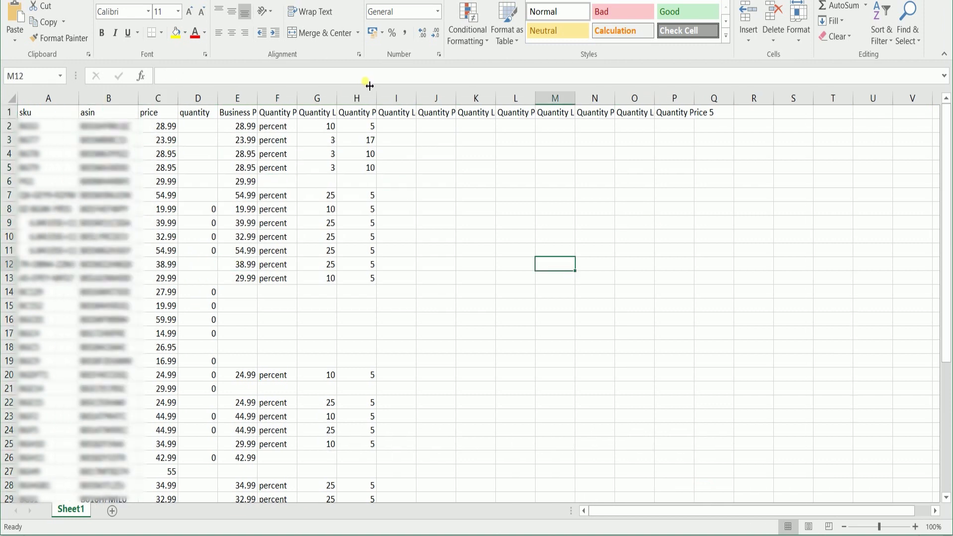
pyautogui.doubleClick(258, 98)
pyautogui.doubleClick(312, 98)
pyautogui.doubleClick(387, 98)
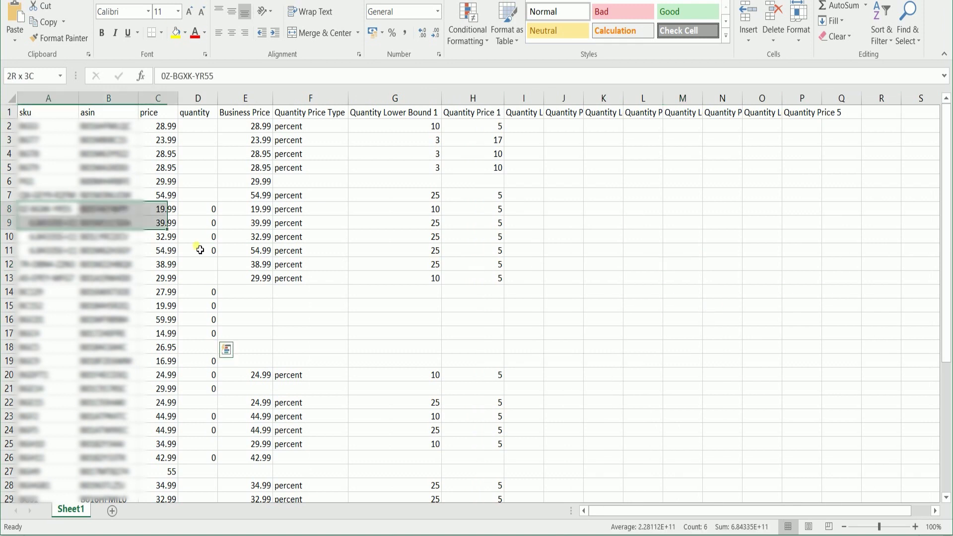
# Highlight product rows A8:D11 yellow and enter quantity 20 in D8 through D11
pyautogui.moveTo(200, 250); pyautogui.dragTo(204, 250)
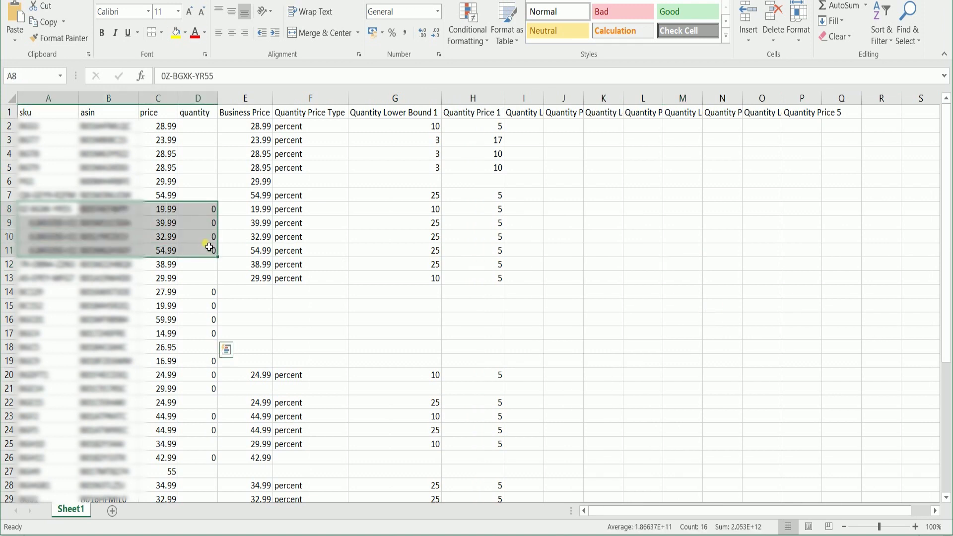
pyautogui.click(178, 37)
pyautogui.click(234, 212)
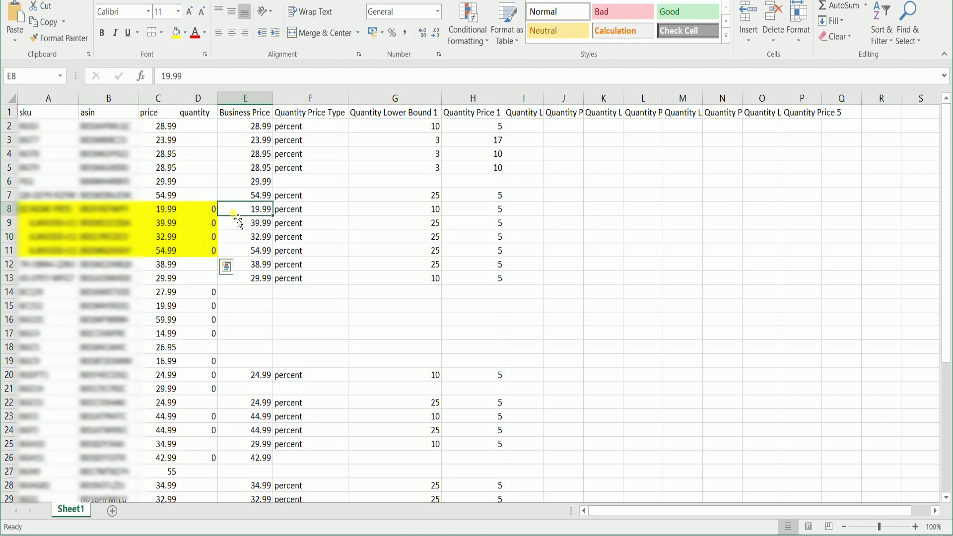
pyautogui.click(208, 213)
pyautogui.write('20')
pyautogui.press('Return')
pyautogui.write('20')
pyautogui.press('Return')
pyautogui.write('20')
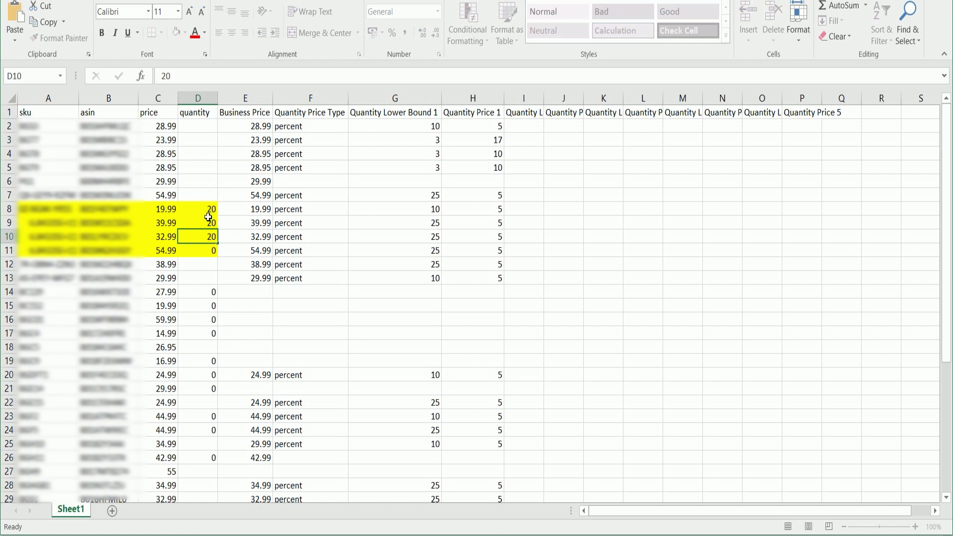
pyautogui.press('Return')
pyautogui.write('20')
pyautogui.press('Return')
# Copy the four highlighted product rows for use in the template workbook
pyautogui.moveTo(208, 213); pyautogui.dragTo(64, 253)
pyautogui.hotkey('ctrl', 'c')
pyautogui.hotkey('alt', 'Tab')
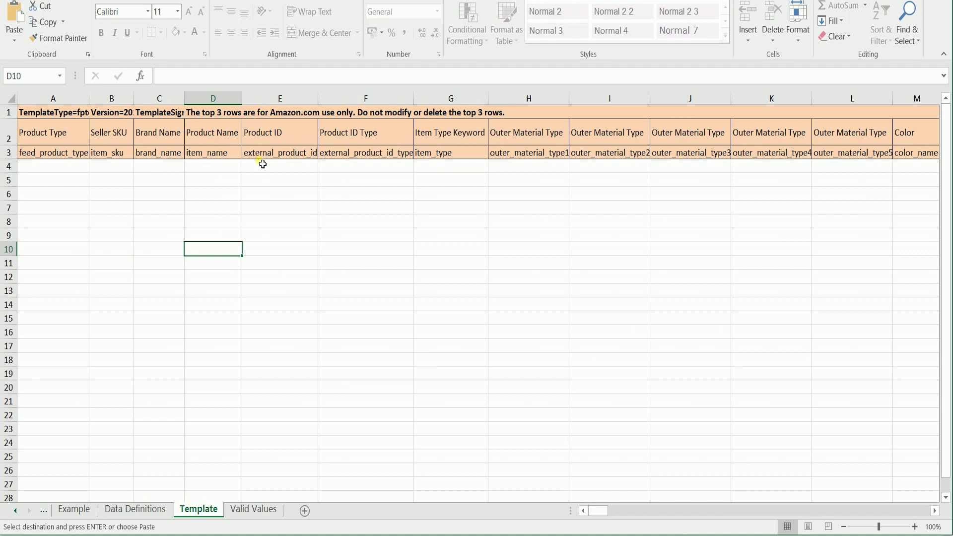
# Paste the SKUs into B4 under Seller SKU and widen column B
pyautogui.click(117, 168)
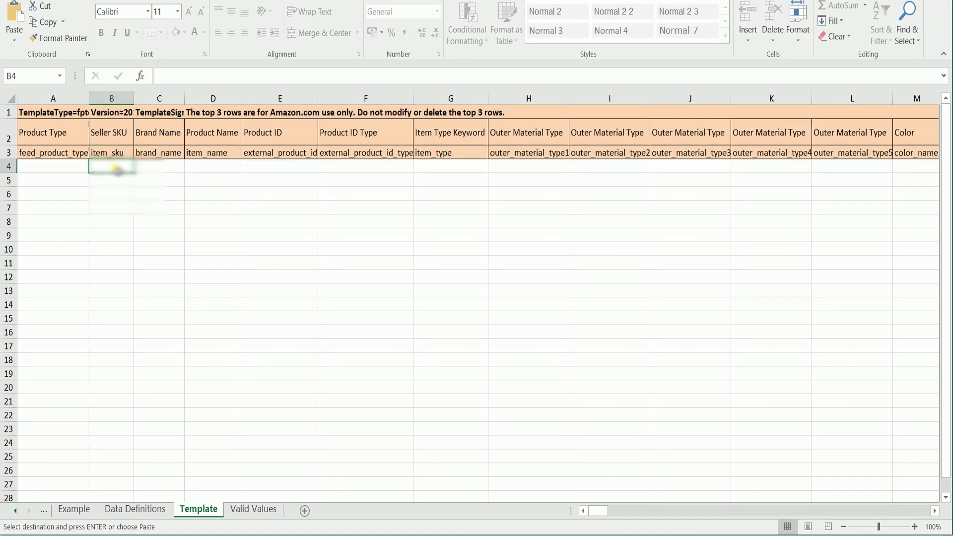
pyautogui.hotkey('ctrl', 'v')
pyautogui.click(143, 277)
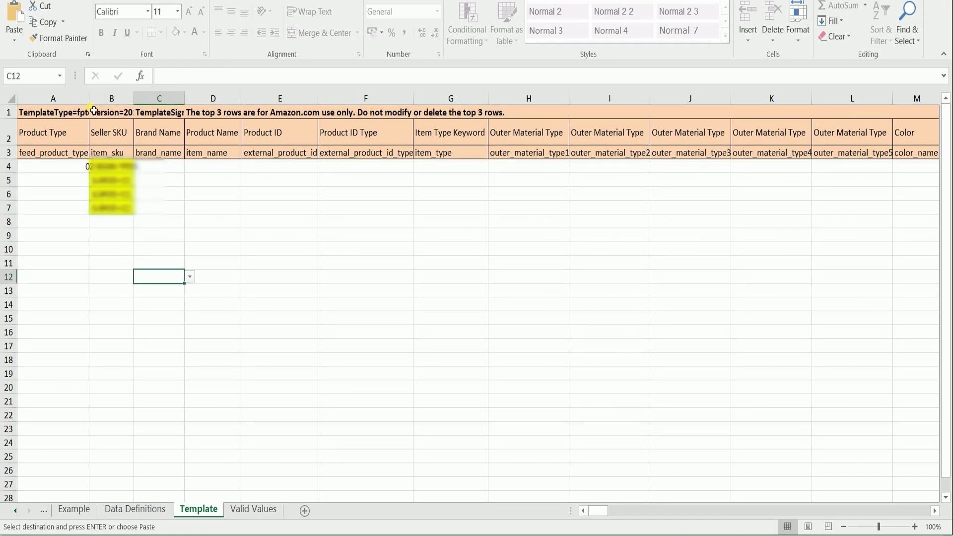
pyautogui.moveTo(134, 97); pyautogui.dragTo(165, 97)
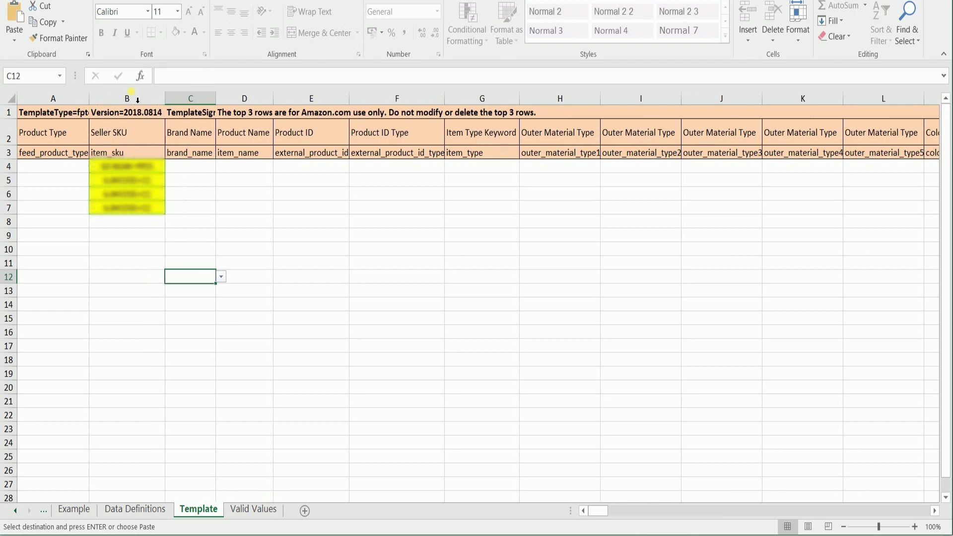
pyautogui.click(206, 243)
# Set Product Type to shirt in A4 and fill it down to rows 5–7
pyautogui.click(69, 167)
pyautogui.click(94, 166)
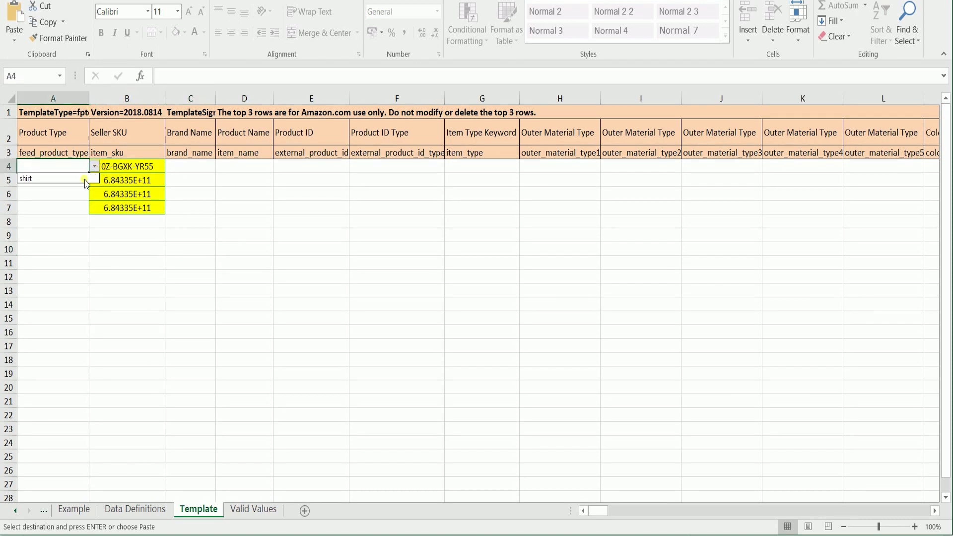
pyautogui.click(77, 180)
pyautogui.doubleClick(88, 174)
pyautogui.click(397, 303)
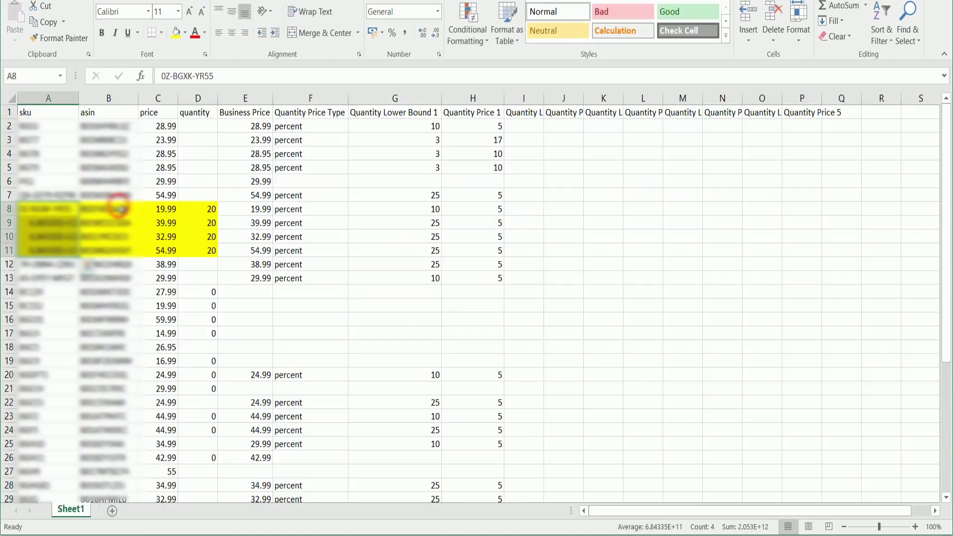
# Paste the four ASINs under Product ID and set Product ID Type to ASIN for all rows
pyautogui.moveTo(108, 209); pyautogui.dragTo(119, 251)
pyautogui.hotkey('ctrl', 'c')
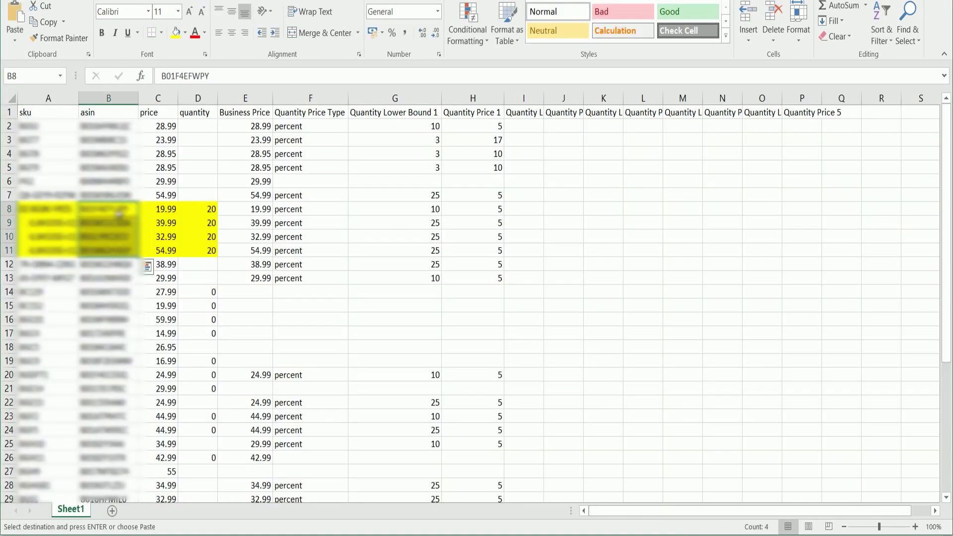
pyautogui.hotkey('alt', 'Tab')
pyautogui.hotkey('ctrl', 'v')
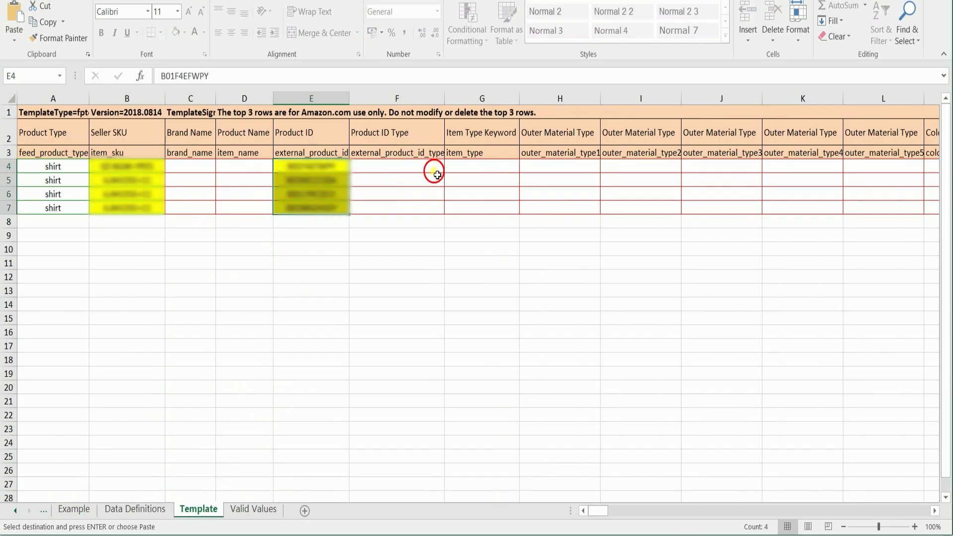
pyautogui.click(434, 169)
pyautogui.click(448, 168)
pyautogui.click(415, 217)
pyautogui.moveTo(445, 172); pyautogui.dragTo(445, 211)
pyautogui.click(478, 291)
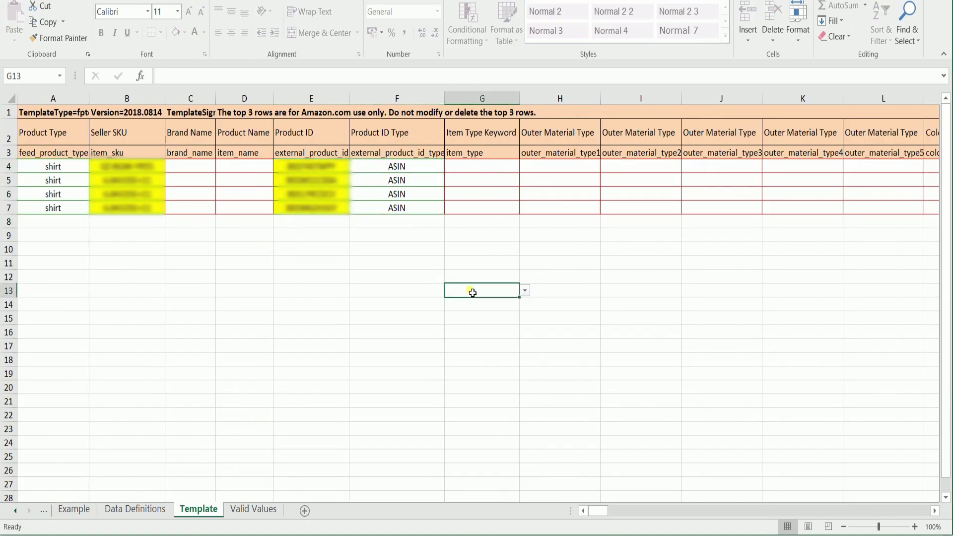
pyautogui.moveTo(607, 510); pyautogui.dragTo(695, 510)
pyautogui.moveTo(394, 165); pyautogui.dragTo(451, 227)
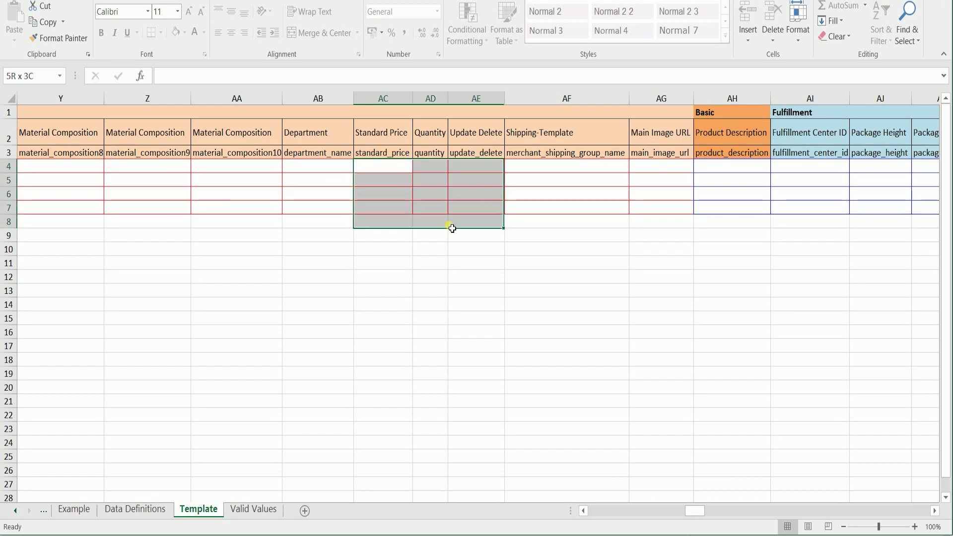
pyautogui.click(435, 260)
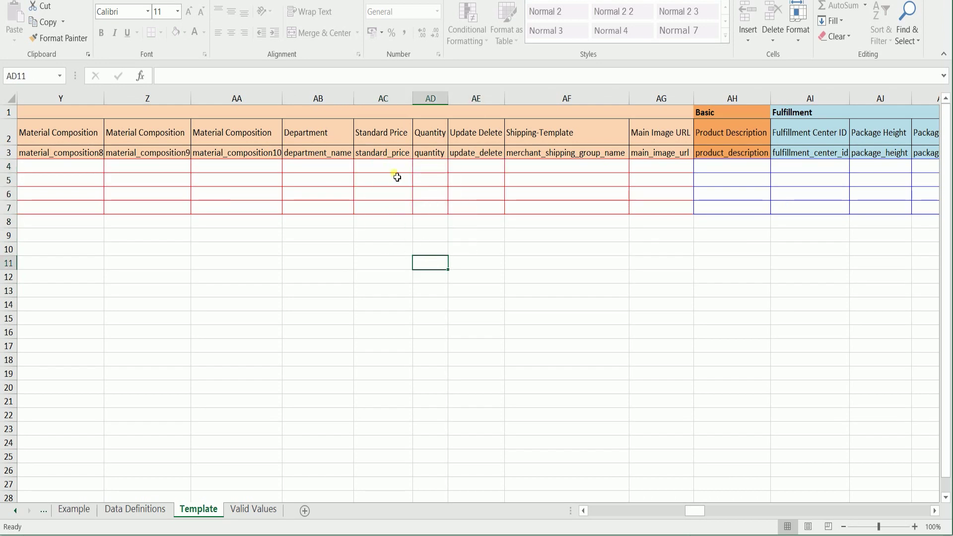
# Copy prices and quantities C8:D11 into the template starting at AC4 under Standard Price
pyautogui.hotkey('alt', 'Tab')
pyautogui.moveTo(166, 210); pyautogui.dragTo(200, 249)
pyautogui.hotkey('ctrl', 'c')
pyautogui.hotkey('alt', 'Tab')
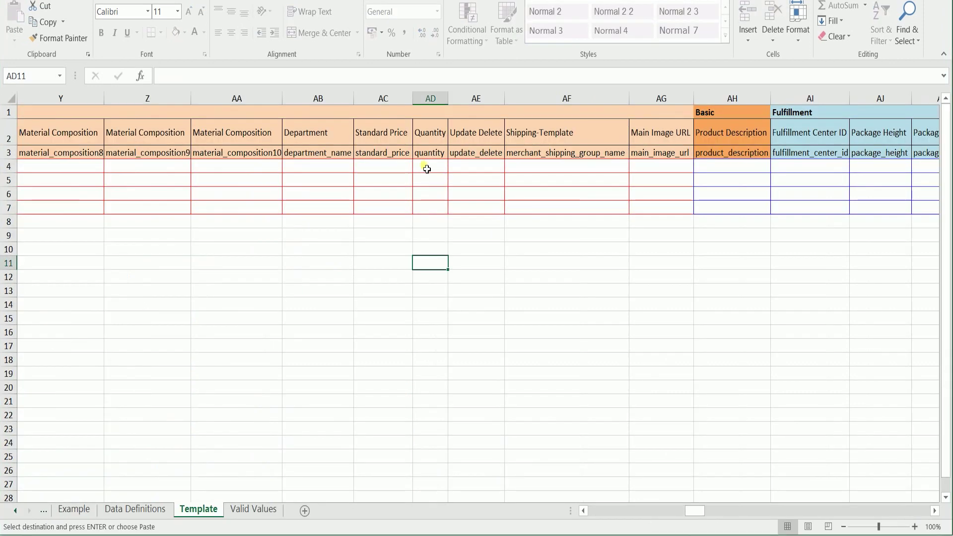
pyautogui.click(371, 168)
pyautogui.hotkey('ctrl', 'v')
pyautogui.click(474, 263)
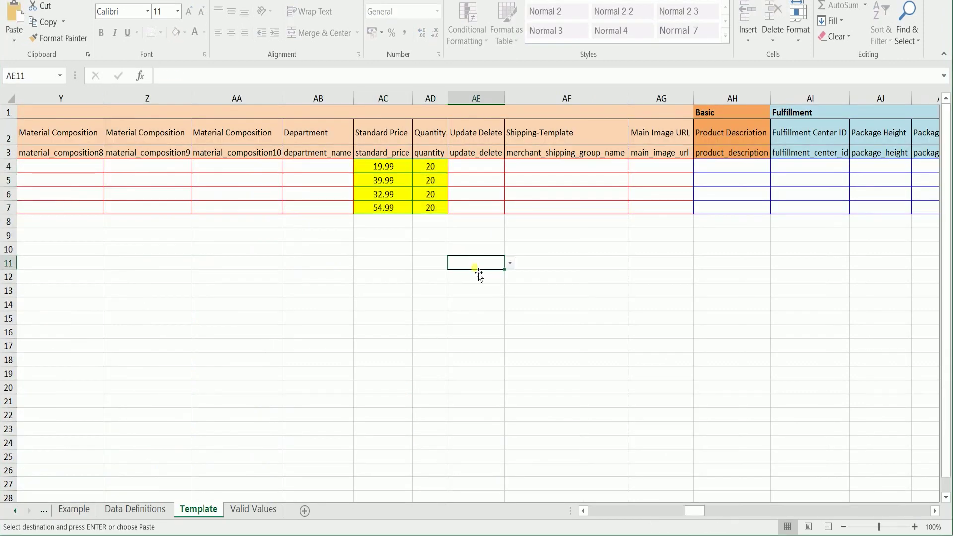
# Choose PartialUpdate in the Update Delete column for AE4 through AE7
pyautogui.click(485, 168)
pyautogui.click(510, 166)
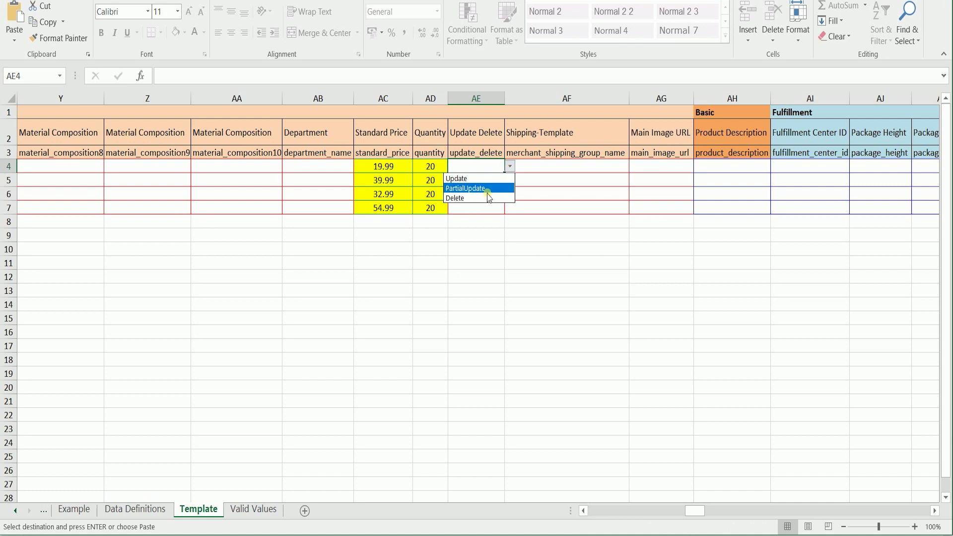
pyautogui.click(486, 188)
pyautogui.click(501, 180)
pyautogui.click(510, 180)
pyautogui.click(484, 202)
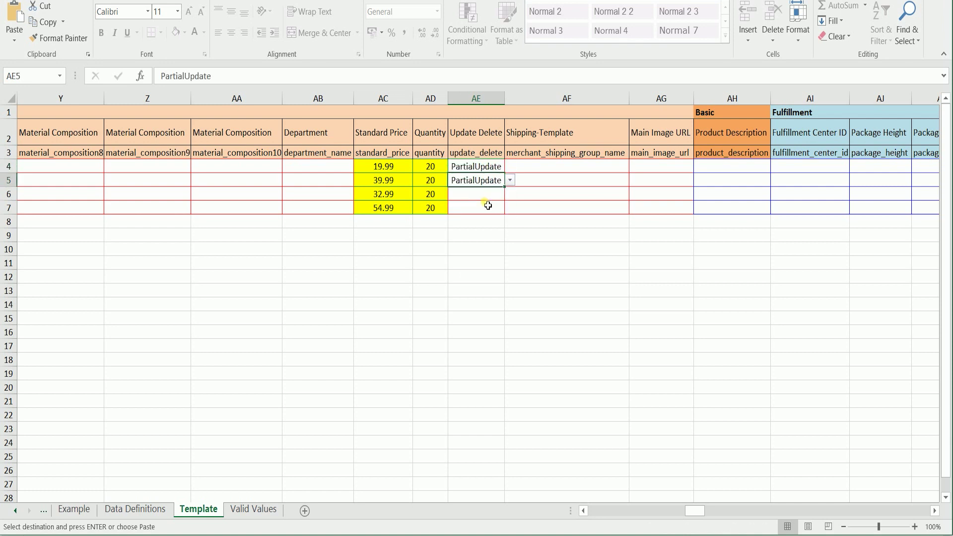
pyautogui.click(504, 196)
pyautogui.click(510, 194)
pyautogui.click(476, 215)
pyautogui.click(483, 208)
pyautogui.click(510, 208)
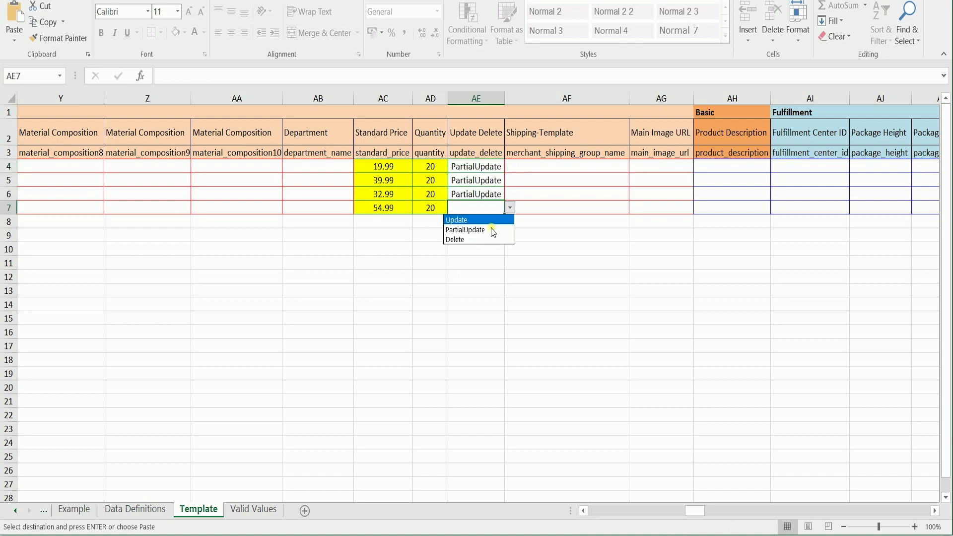
pyautogui.click(491, 229)
pyautogui.click(533, 267)
# Save the workbook as Text (Tab delimited) T-Shirts.txt and keep that format when warned
pyautogui.hotkey('alt', 'f')
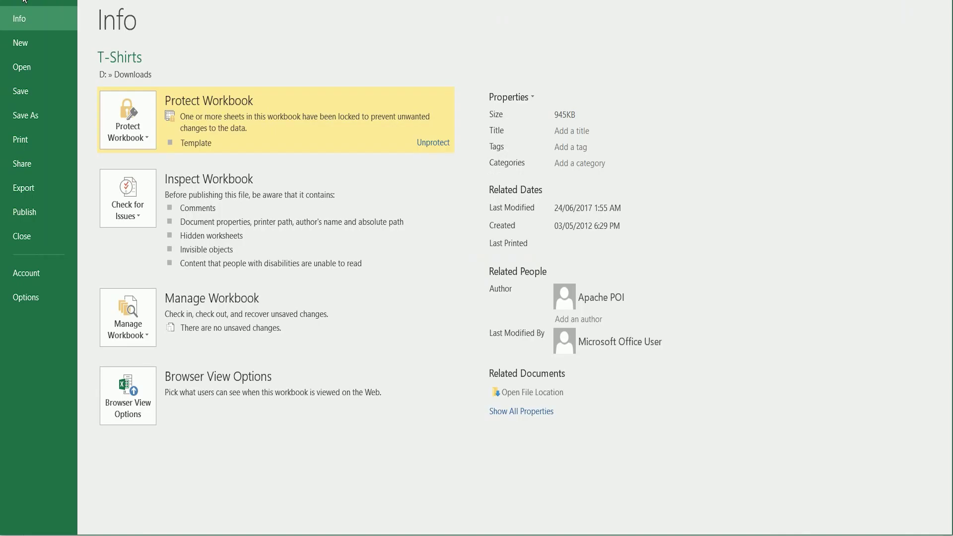
pyautogui.click(25, 116)
pyautogui.click(399, 294)
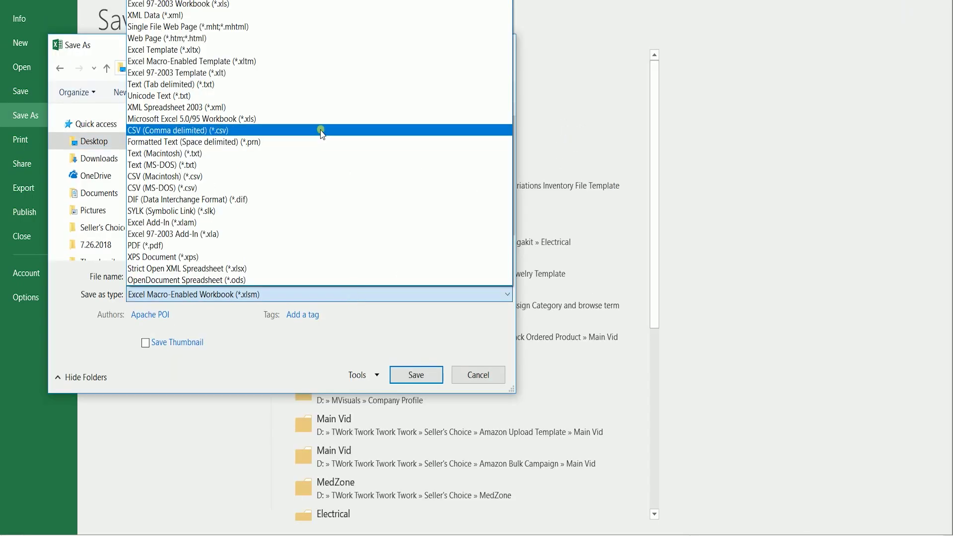
pyautogui.click(313, 84)
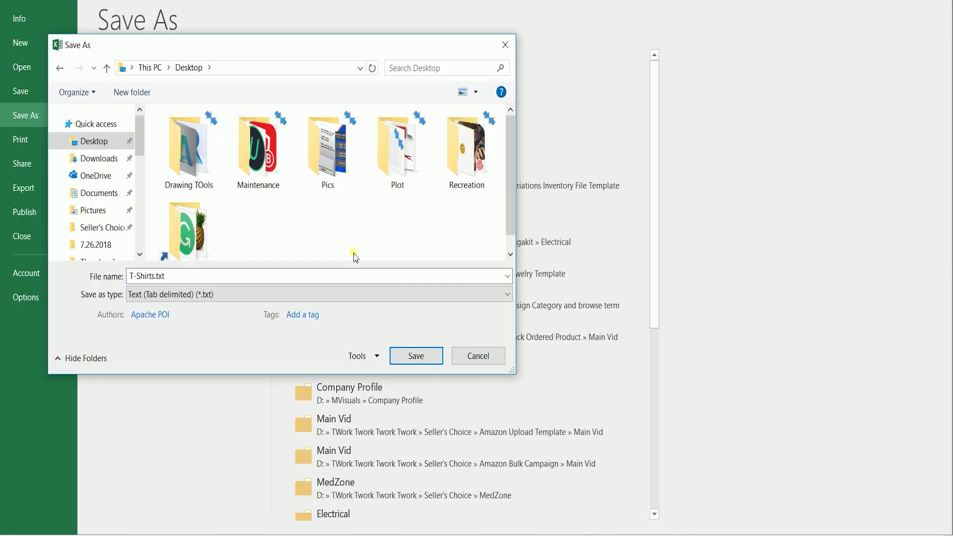
pyautogui.click(414, 355)
pyautogui.click(444, 296)
pyautogui.click(449, 298)
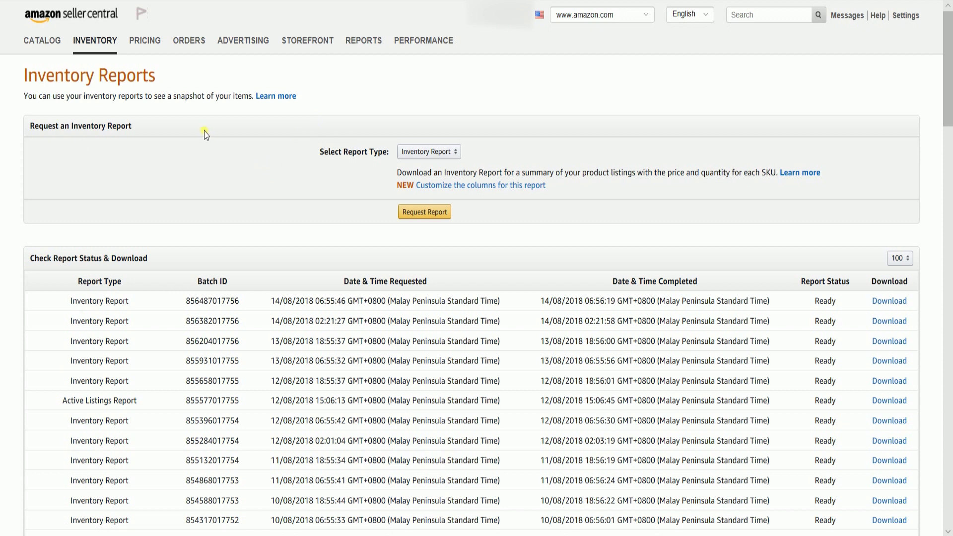
# Go to Inventory > Add Products via Upload and open the Check and Upload your Inventory File tab
pyautogui.moveTo(105, 44)
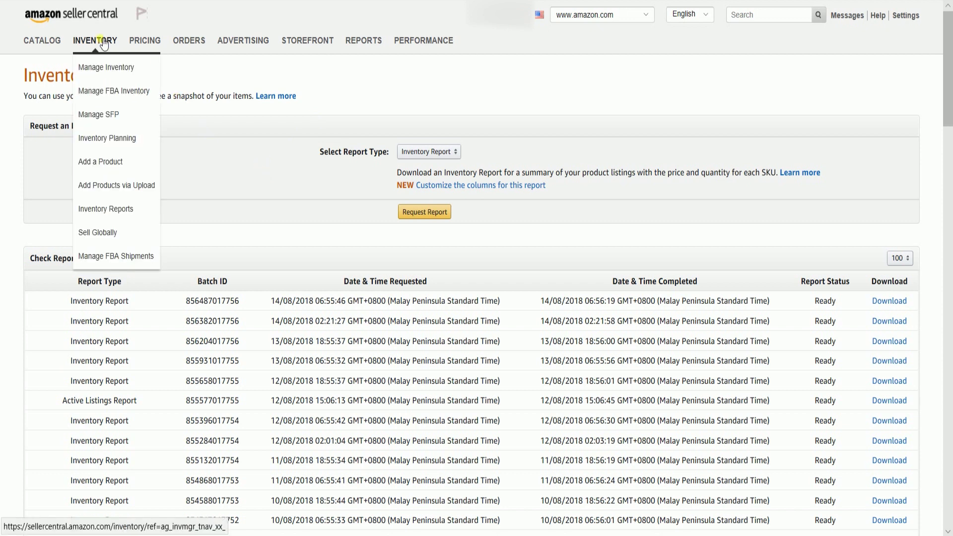
pyautogui.click(114, 187)
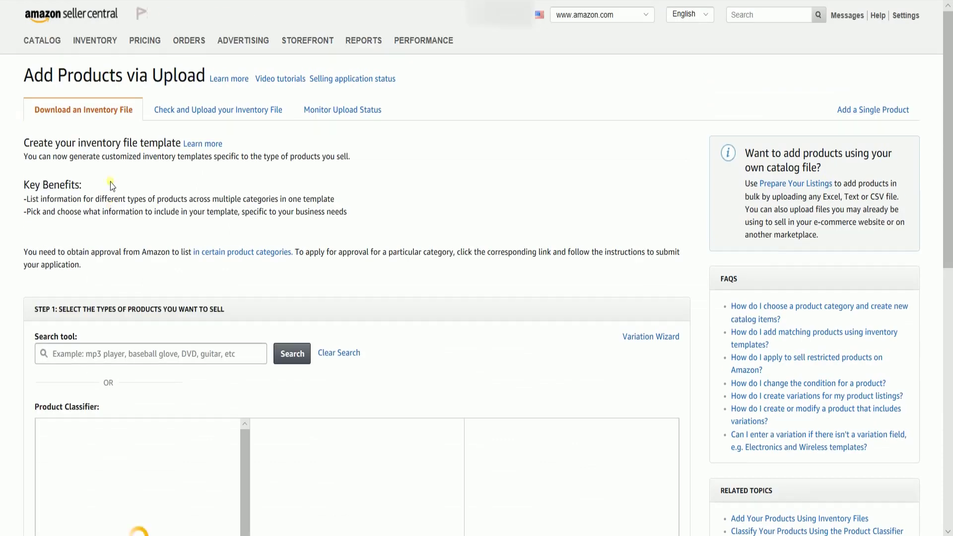
pyautogui.click(207, 109)
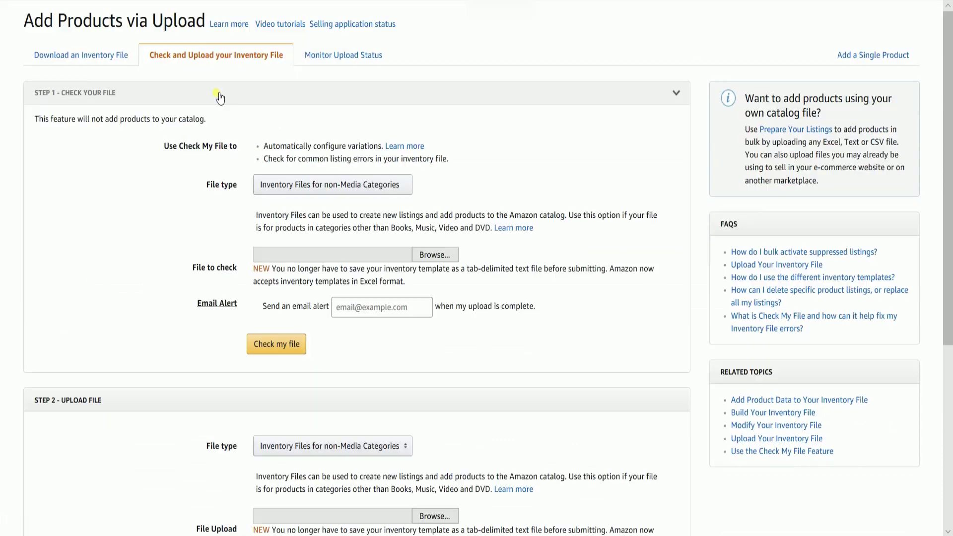
pyautogui.scroll(1, 248, 129)
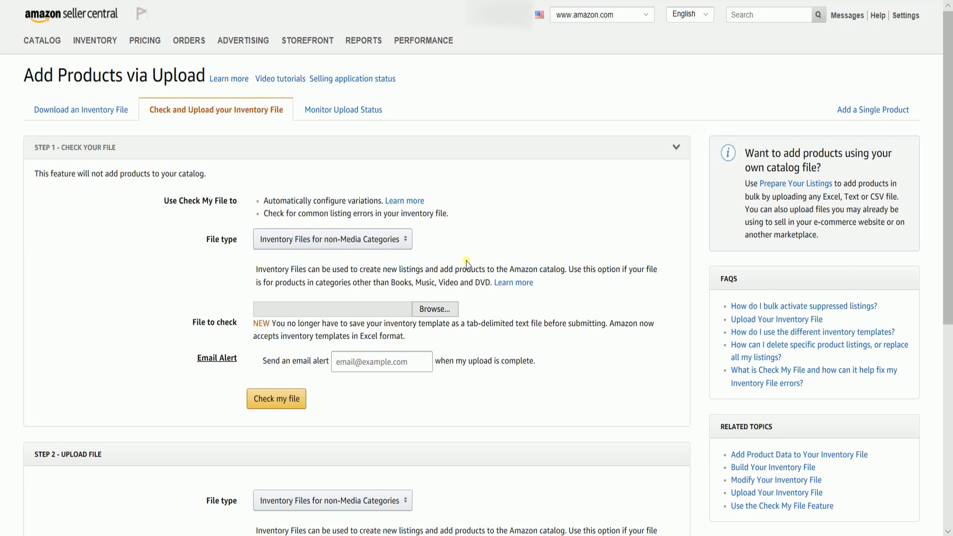
# Check T-Shirts.txt for errors, getting 4 records processed with 0 warnings and 0 errors
pyautogui.click(438, 310)
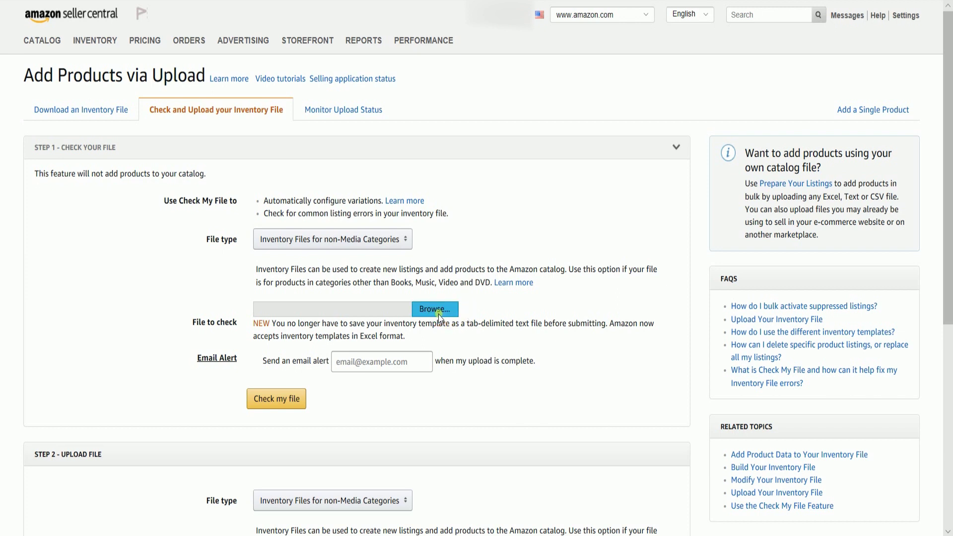
pyautogui.doubleClick(425, 159)
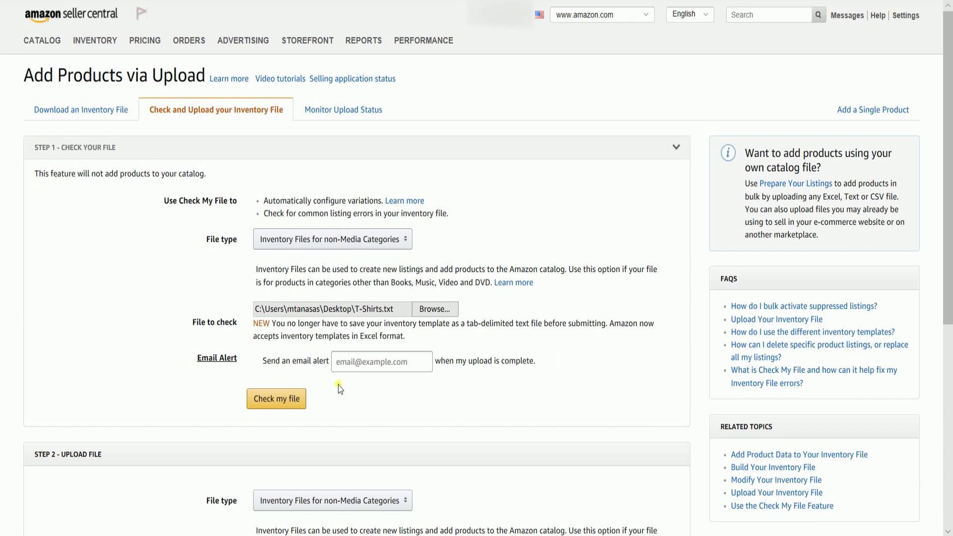
pyautogui.click(303, 399)
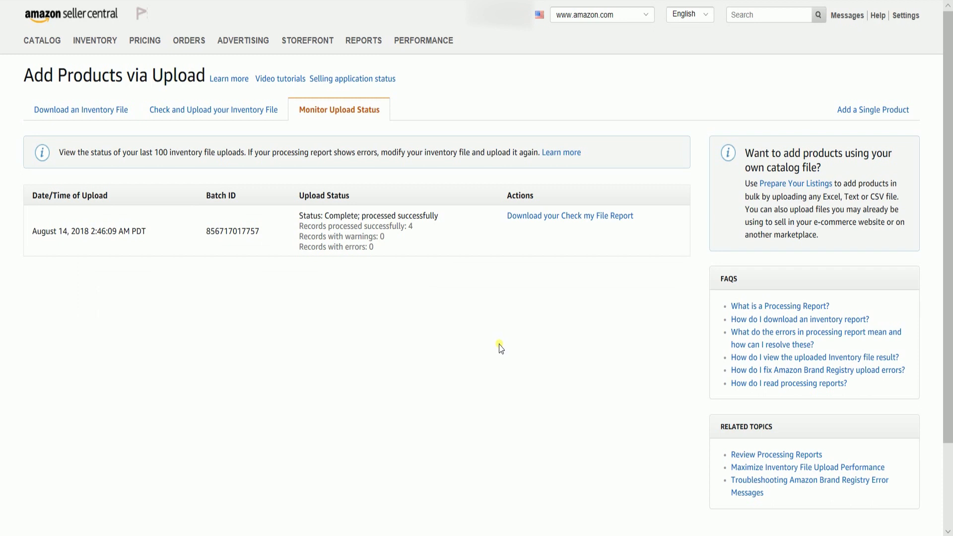
# Highlight the processed, warning and error counts in the check result
pyautogui.click(302, 228)
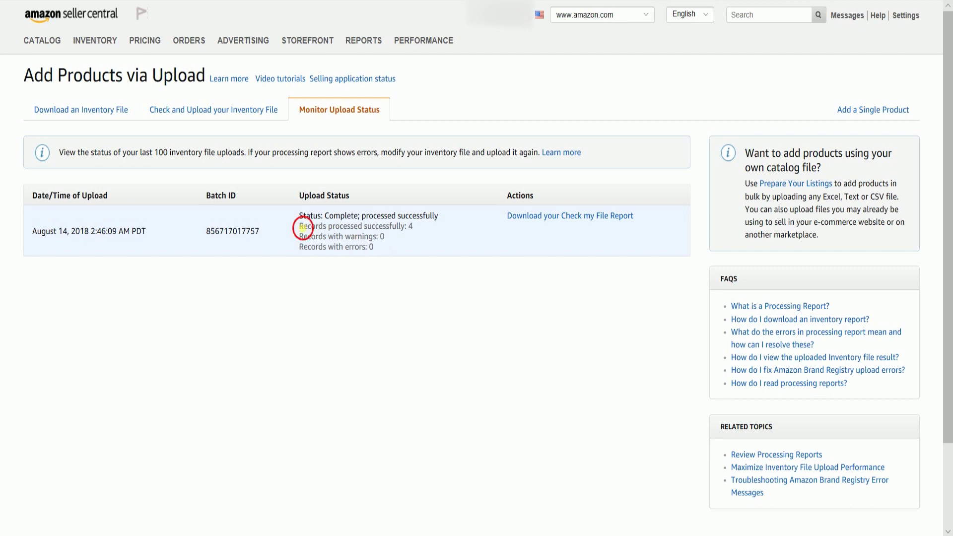
pyautogui.moveTo(302, 228); pyautogui.dragTo(404, 248)
pyautogui.click(401, 251)
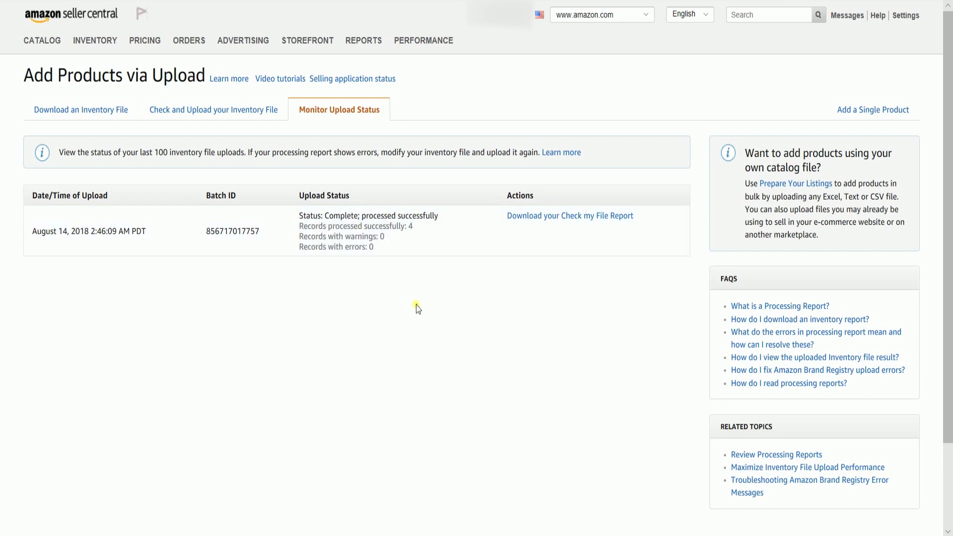
# Back on Check and Upload your Inventory File, select T-Shirts.txt in Step 2 and upload it
pyautogui.click(213, 109)
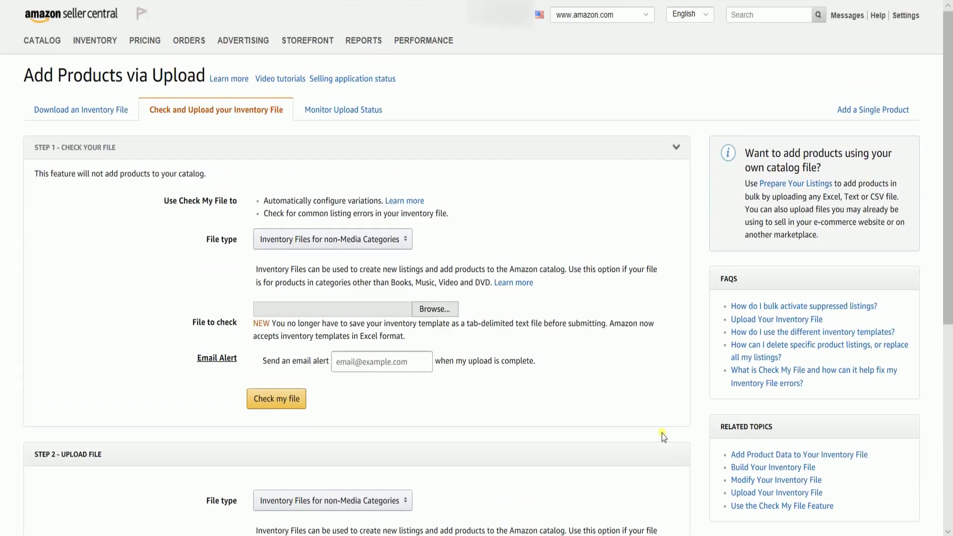
pyautogui.scroll(-7, 663, 437)
pyautogui.scroll(2, 635, 414)
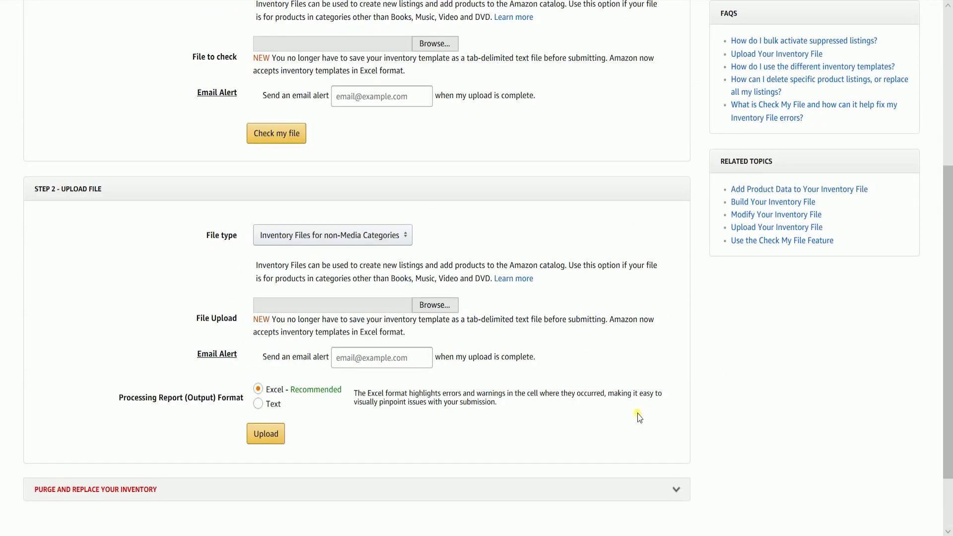
pyautogui.click(427, 304)
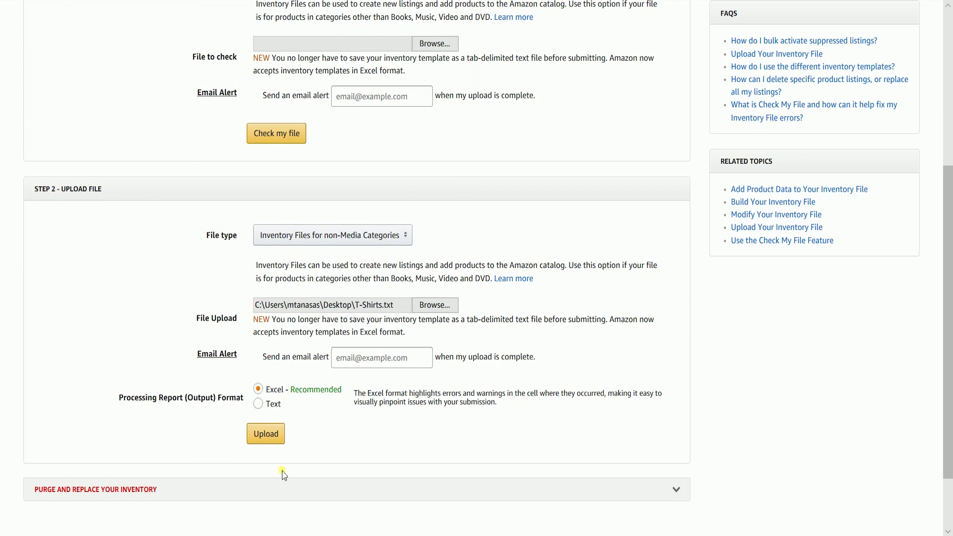
pyautogui.click(264, 437)
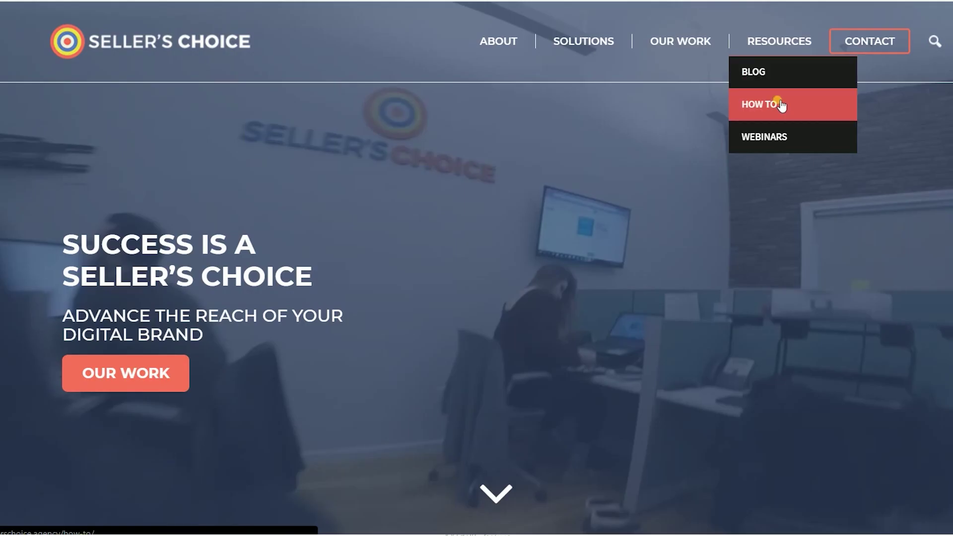
# Skim the How To articles page on Resources, then the Webinars page
pyautogui.click(739, 102)
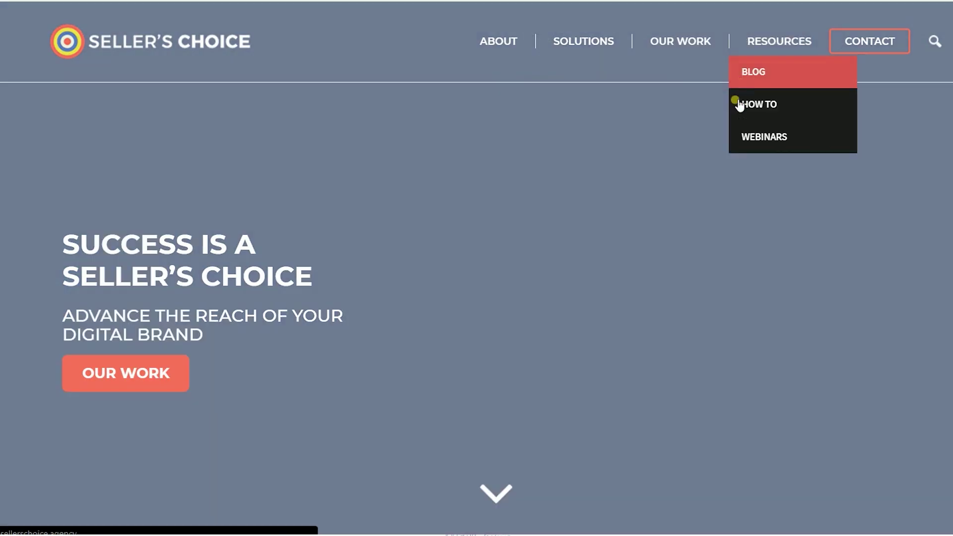
pyautogui.scroll(-5, 732, 170)
pyautogui.scroll(5, 769, 124)
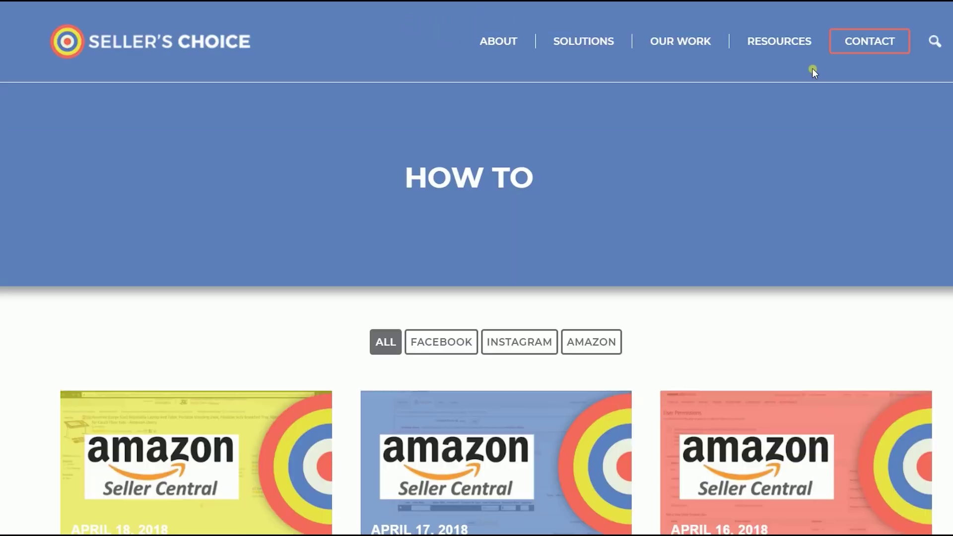
pyautogui.moveTo(804, 40)
pyautogui.click(773, 135)
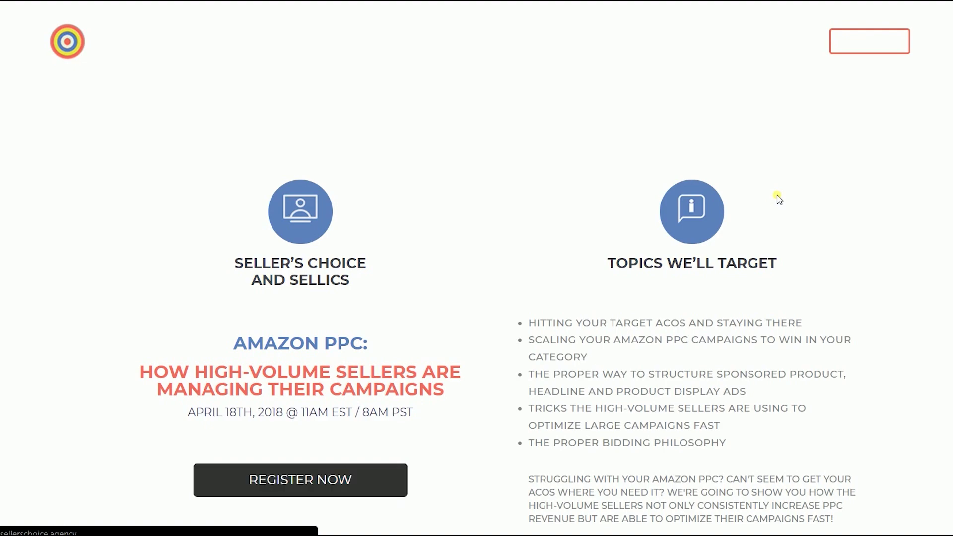
pyautogui.scroll(-5, 778, 199)
pyautogui.scroll(5, 627, 182)
# Return to How To and move on to the Blog post list to look over it
pyautogui.hotkey('alt', 'Left')
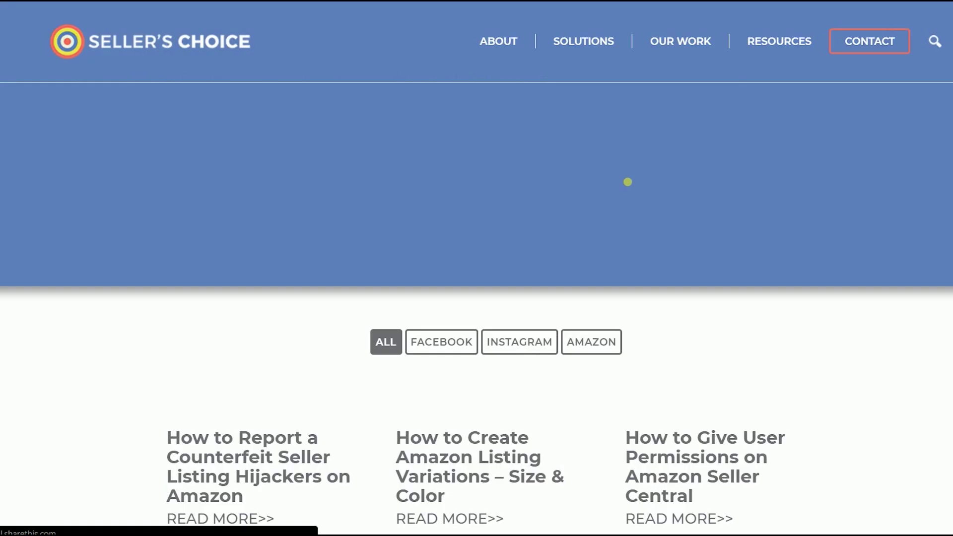
pyautogui.moveTo(770, 49)
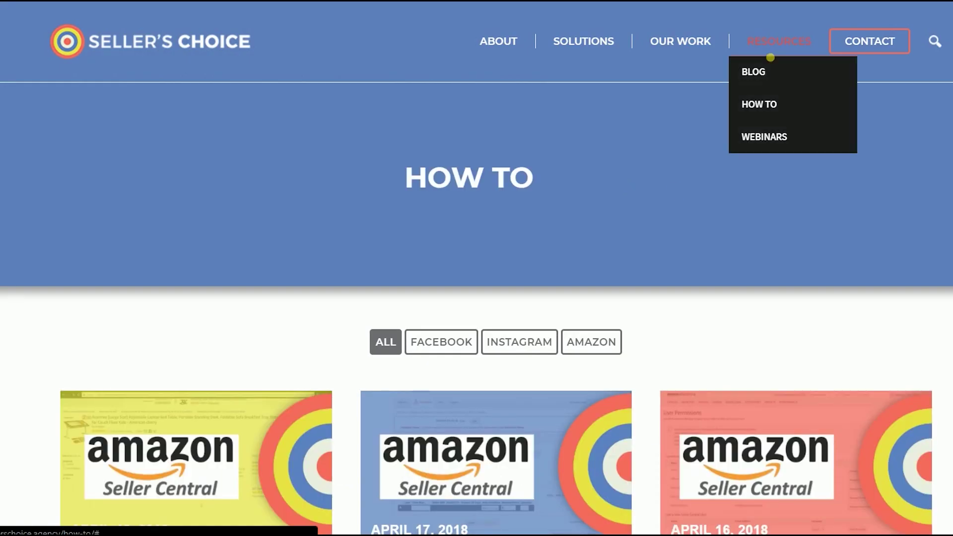
pyautogui.click(772, 85)
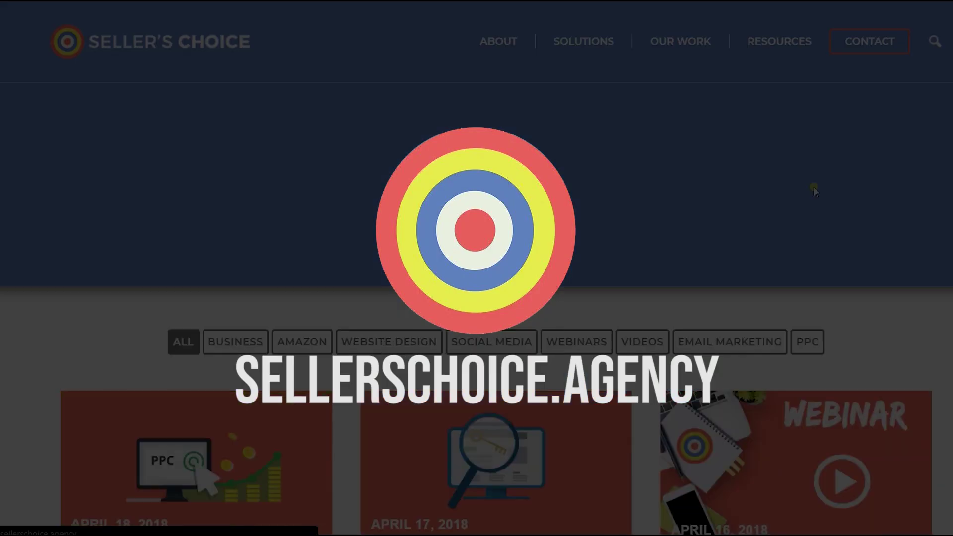
pyautogui.scroll(-15, 814, 187)
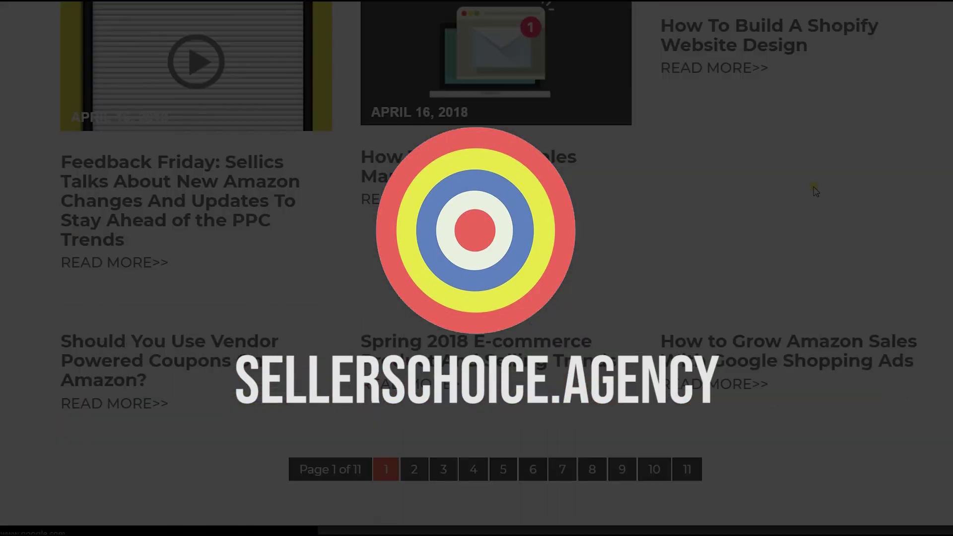
pyautogui.scroll(15, 815, 190)
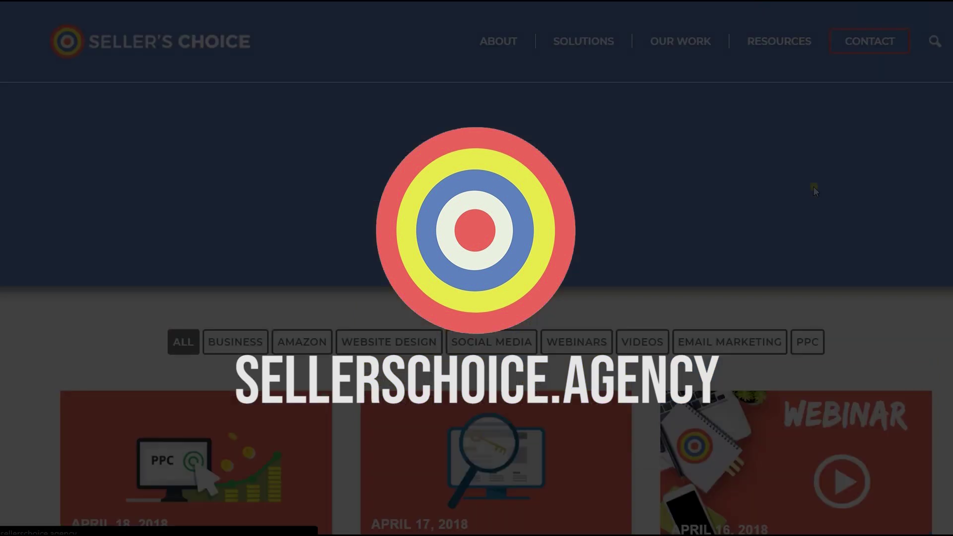